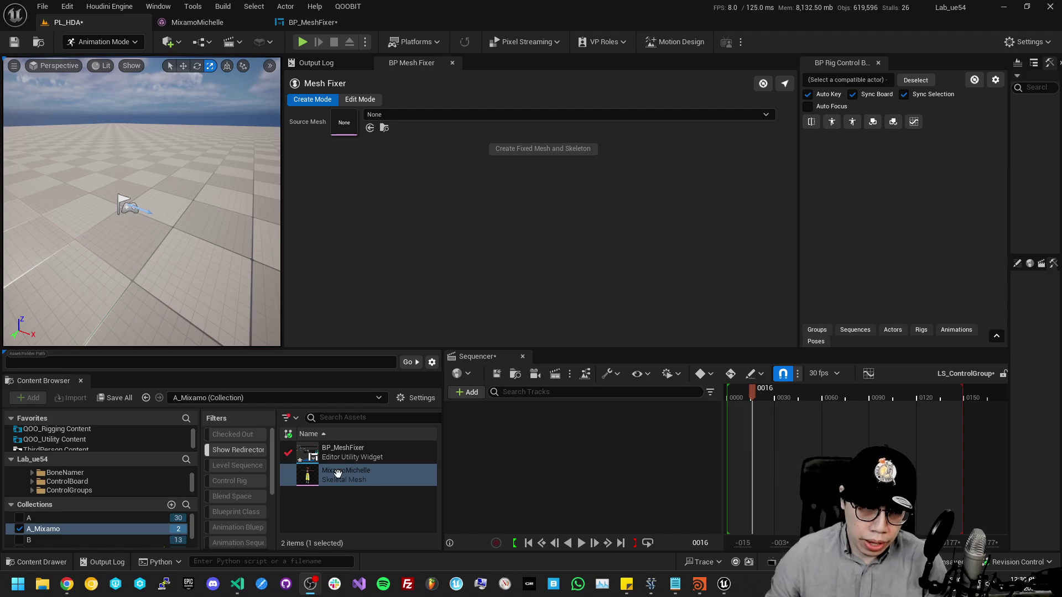
# - Examine the original MixamoMichelle skeletal mesh, checking the axes and names of its Hips and left leg bones
pyautogui.click(197, 24)
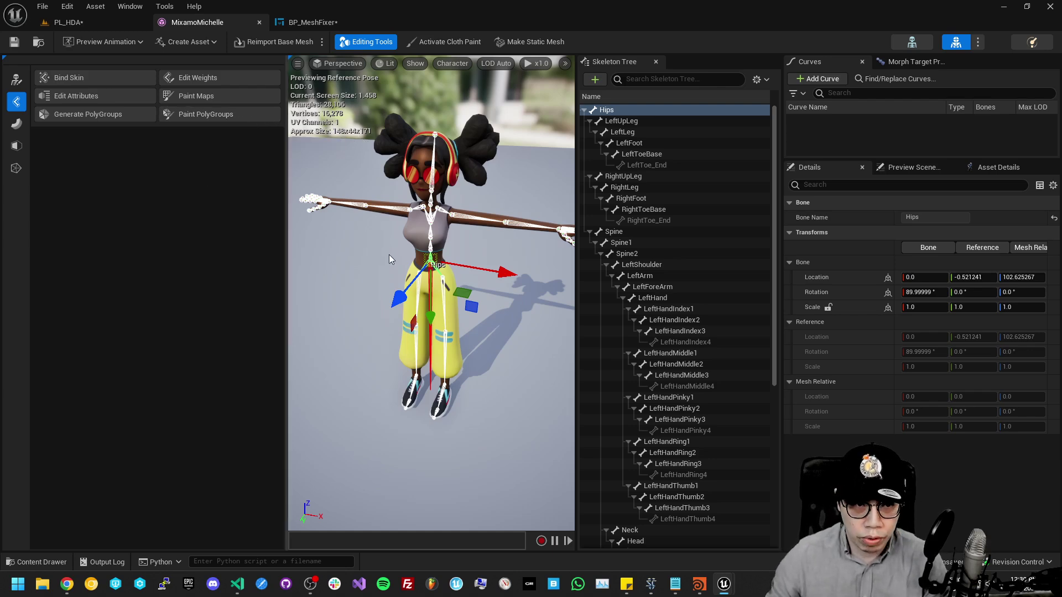
pyautogui.moveTo(389, 254); pyautogui.dragTo(385, 271)
pyautogui.moveTo(287, 238); pyautogui.dragTo(205, 237)
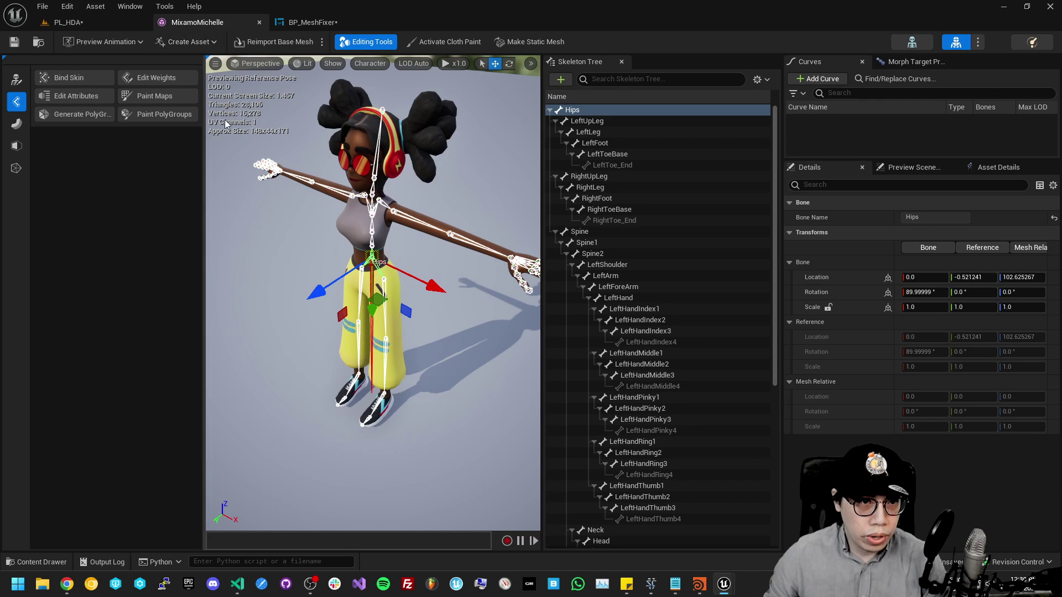
pyautogui.moveTo(305, 213); pyautogui.dragTo(303, 202)
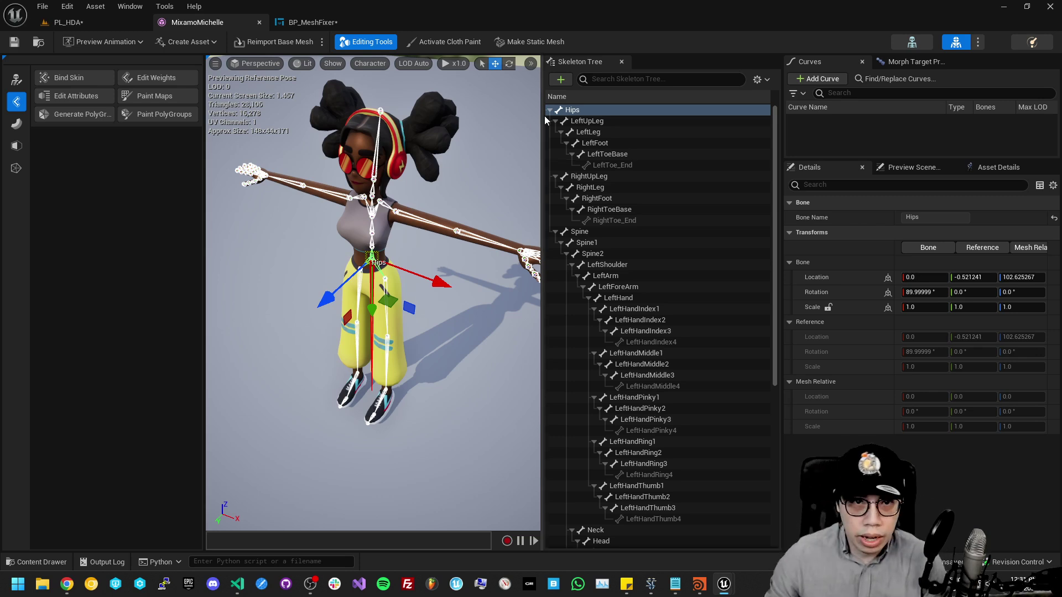
pyautogui.click(615, 132)
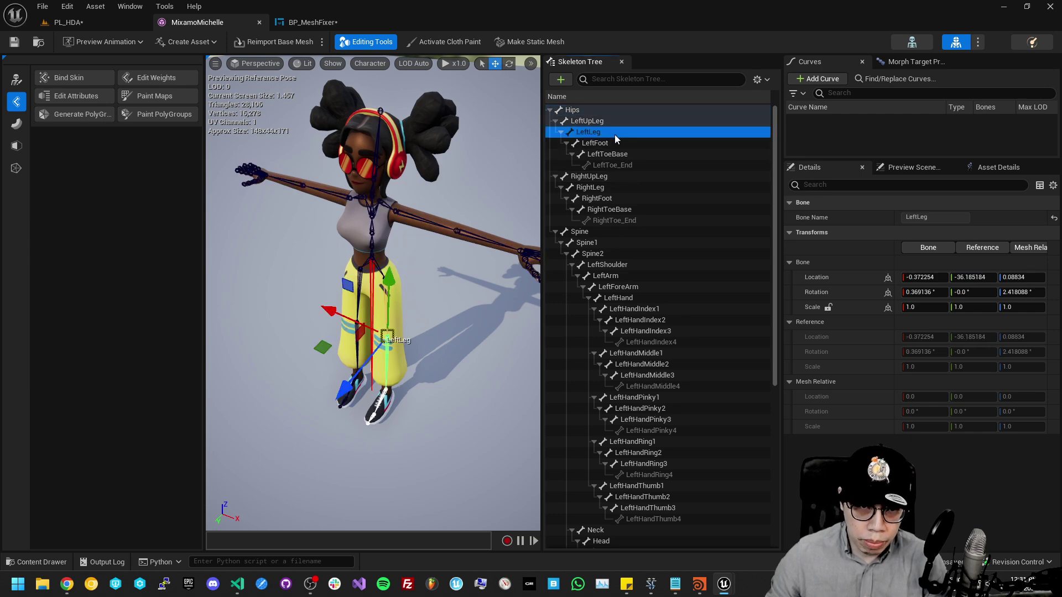
pyautogui.click(612, 142)
pyautogui.click(578, 110)
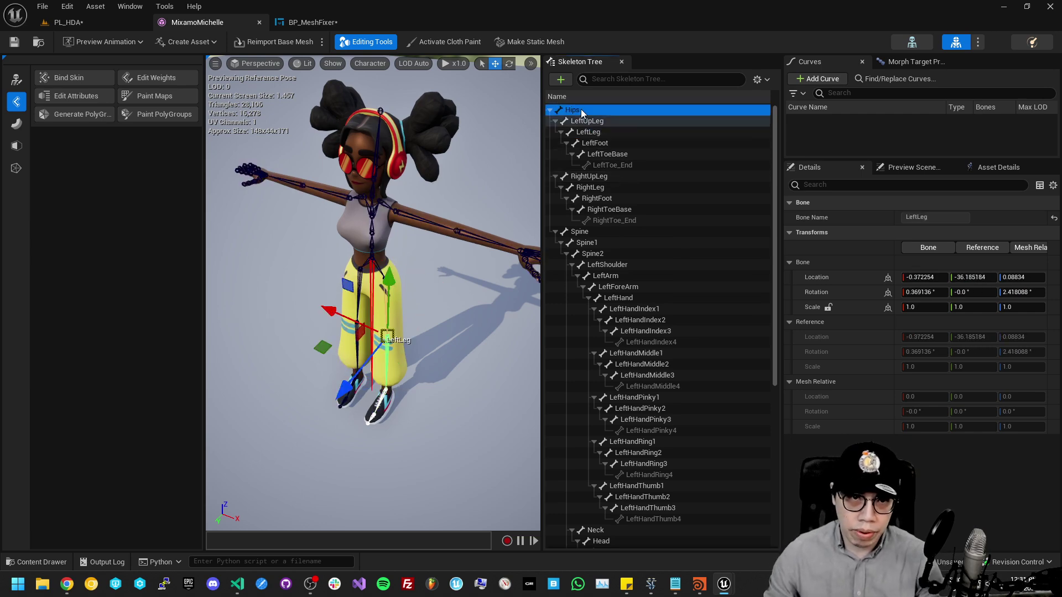
pyautogui.keyDown('alt'); pyautogui.moveTo(389, 380); pyautogui.dragTo(391, 332); pyautogui.keyUp('alt')
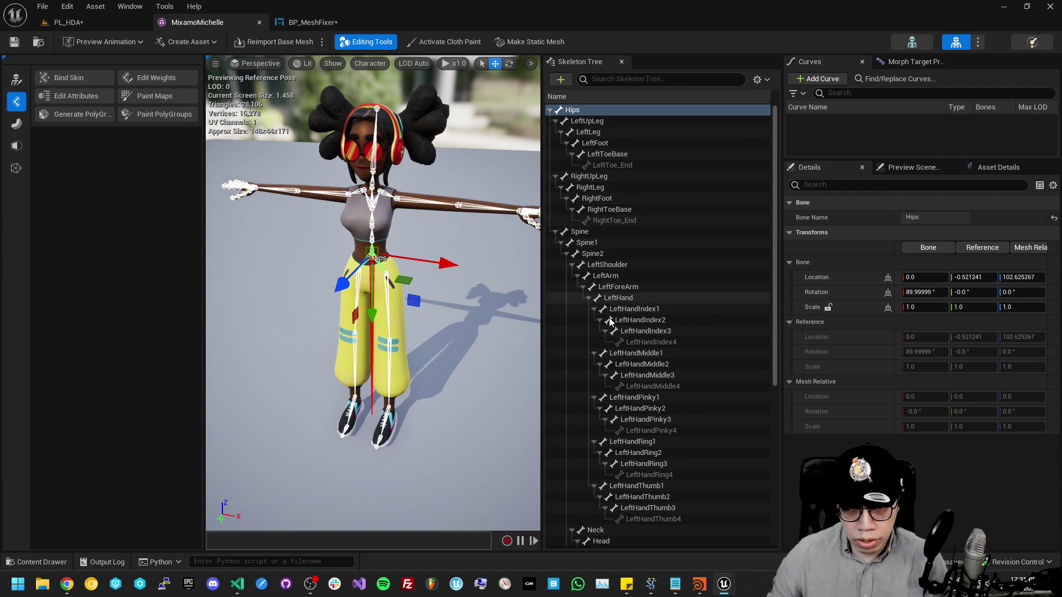
# - Assign the MixamoMichelle skeletal mesh as the Mesh Fixer's source mesh in Create Mode
pyautogui.click(81, 23)
pyautogui.click(183, 22)
pyautogui.click(81, 22)
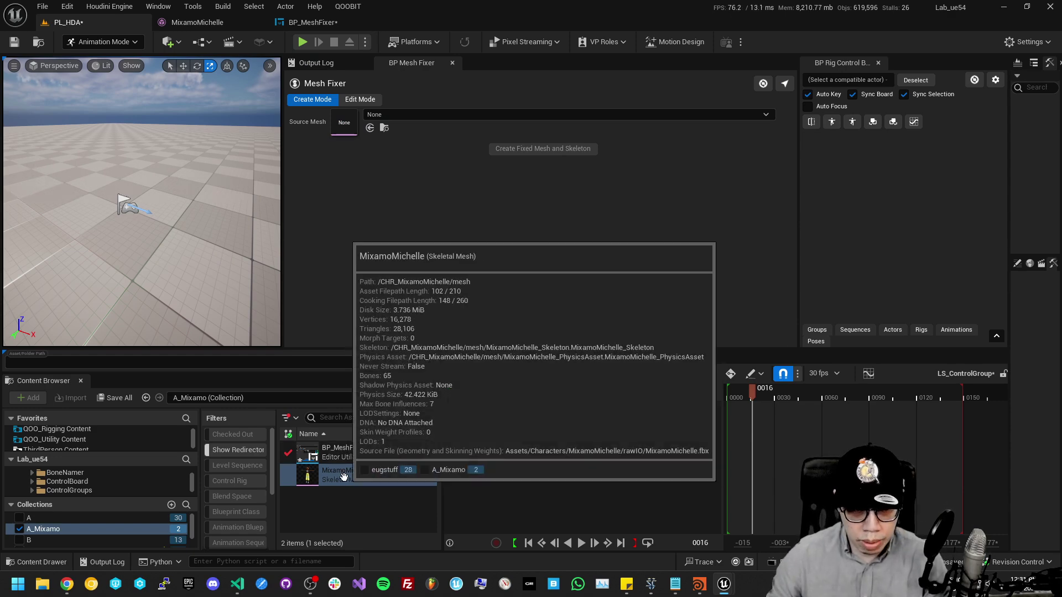
pyautogui.moveTo(378, 478)
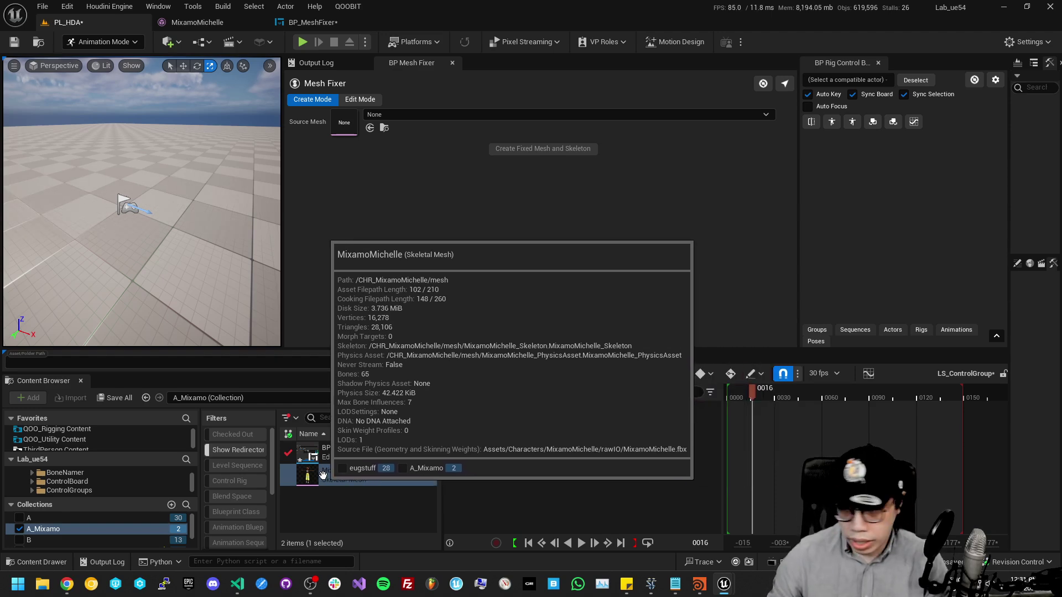
pyautogui.moveTo(323, 475); pyautogui.dragTo(353, 114)
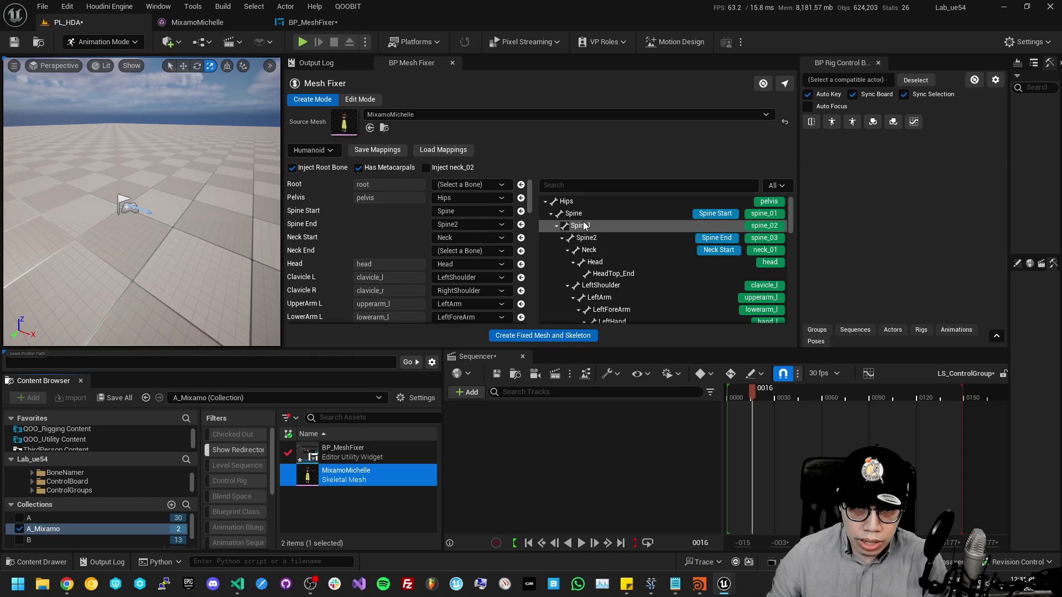
# - Review the humanoid bone mappings and the source bone hierarchy in Mesh Fixer, from root and spine through fingers to twist bones
pyautogui.scroll(-5, 397, 237)
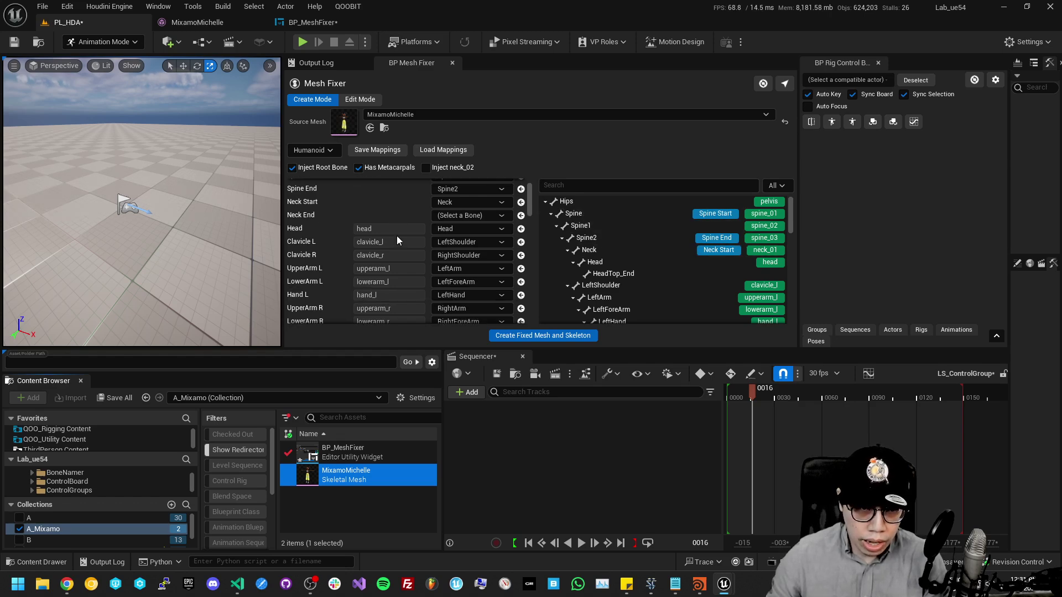
pyautogui.scroll(-5, 398, 238)
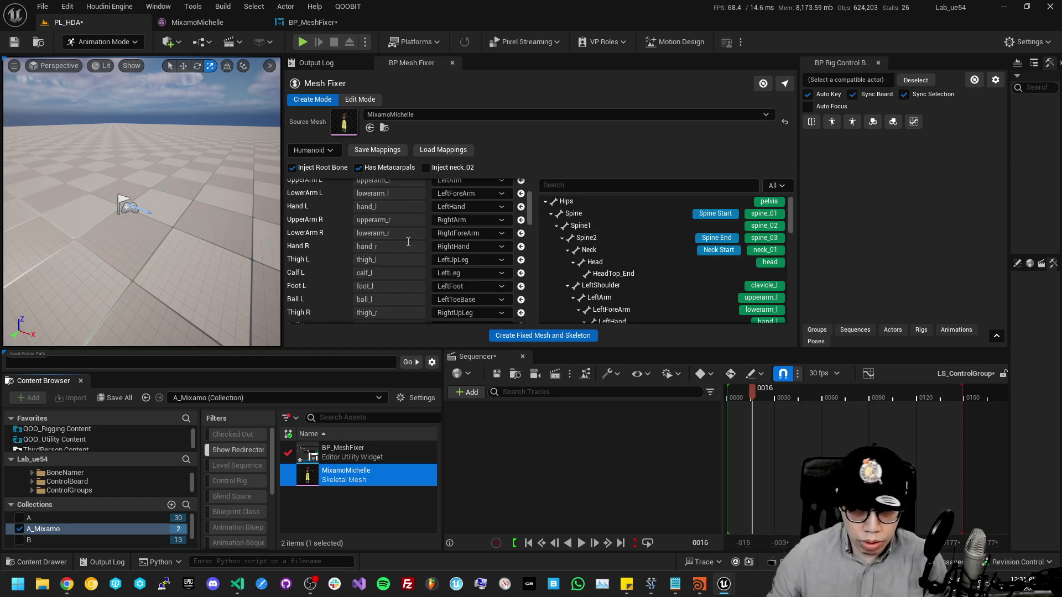
pyautogui.scroll(-6, 410, 242)
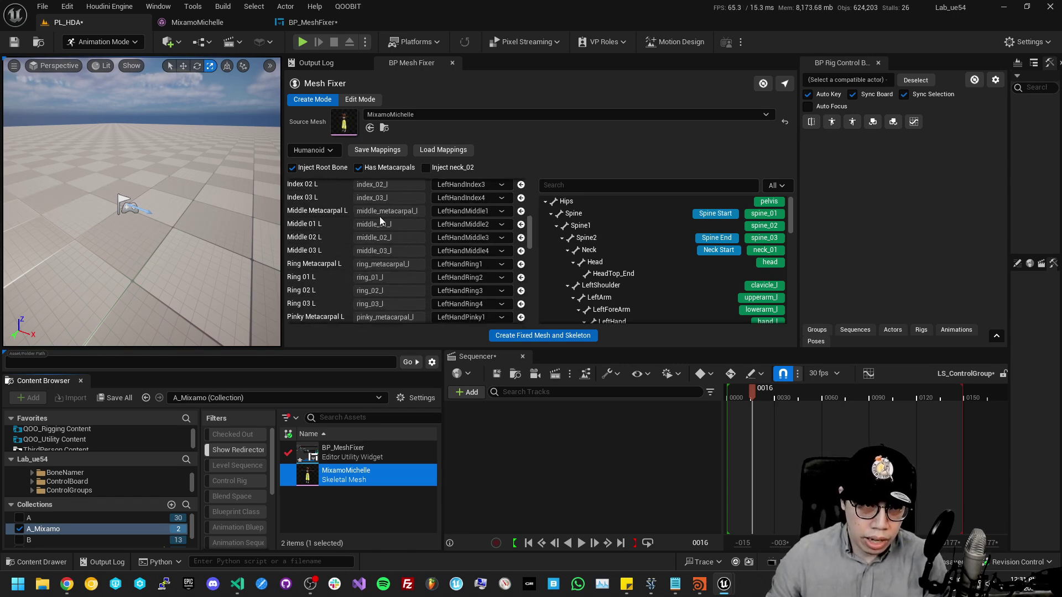
pyautogui.scroll(-5, 407, 233)
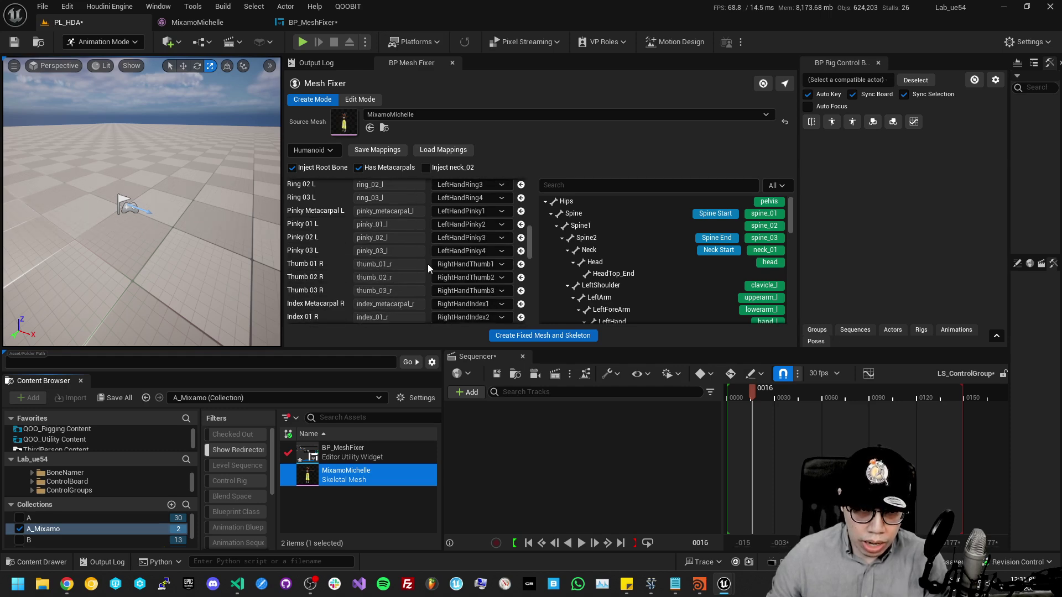
pyautogui.scroll(-10, 410, 259)
pyautogui.scroll(-15, 397, 240)
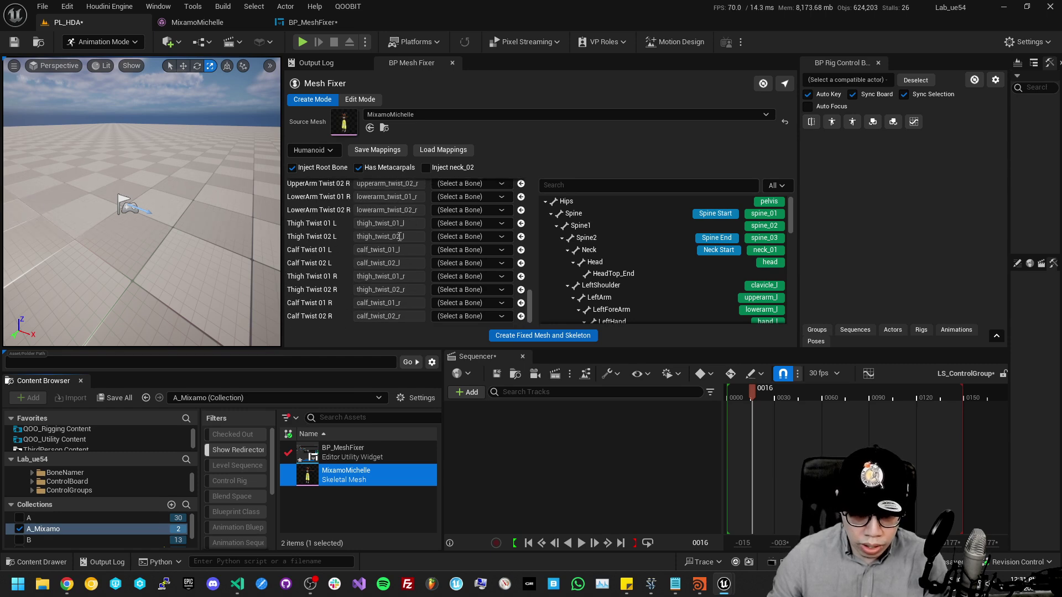
pyautogui.scroll(15, 400, 244)
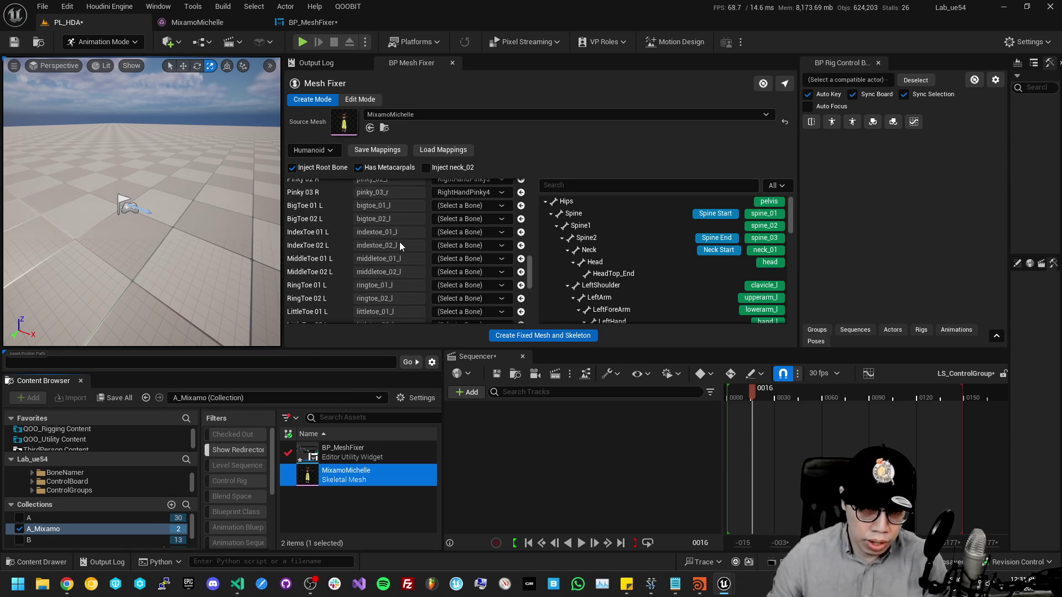
pyautogui.scroll(6, 395, 238)
pyautogui.scroll(-8, 646, 266)
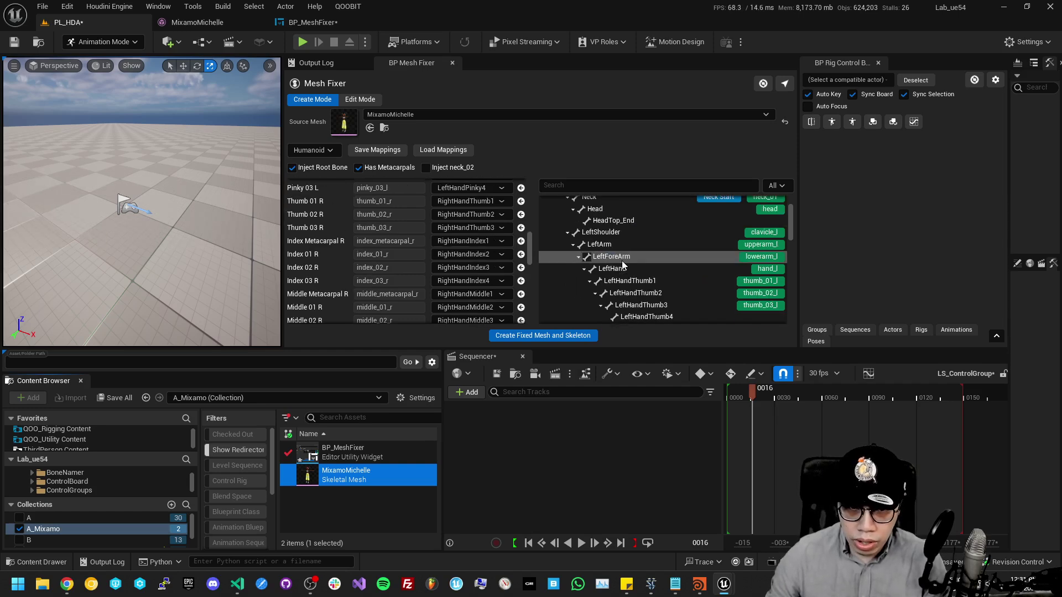
pyautogui.scroll(-10, 646, 266)
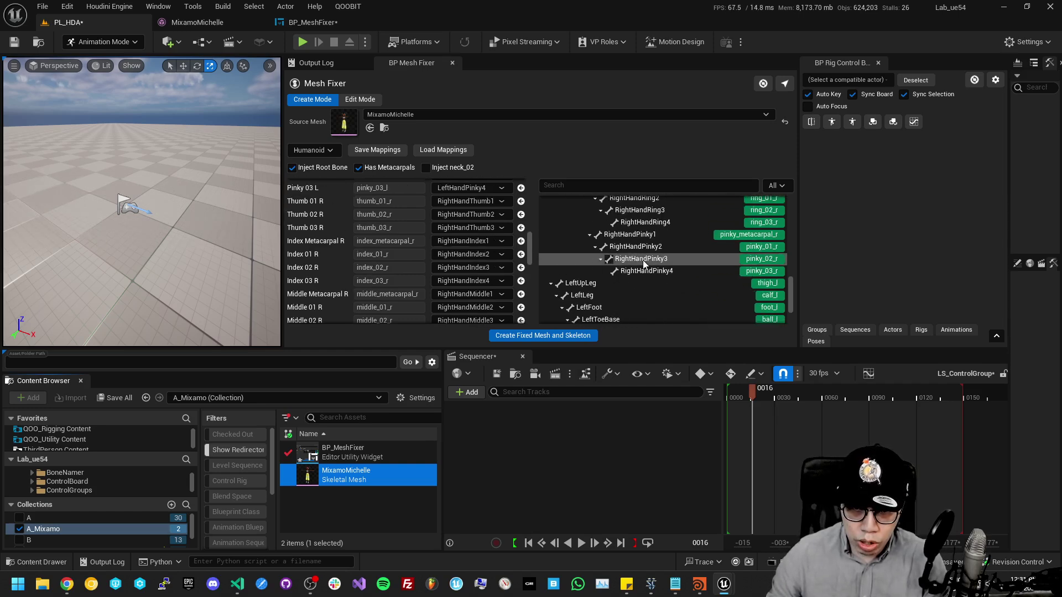
pyautogui.scroll(10, 640, 263)
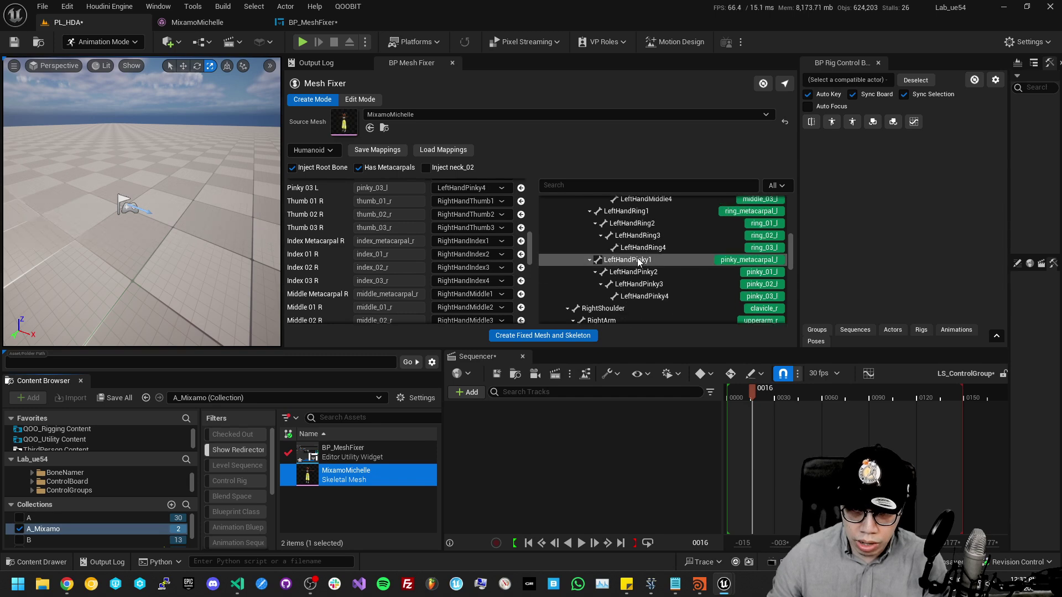
pyautogui.scroll(8, 637, 261)
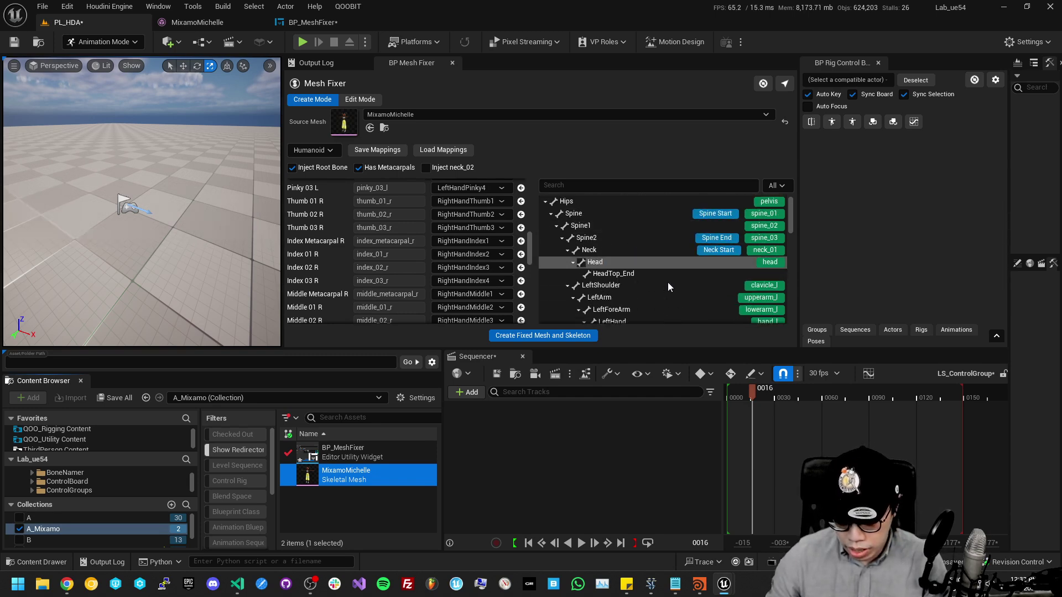
pyautogui.scroll(15, 392, 227)
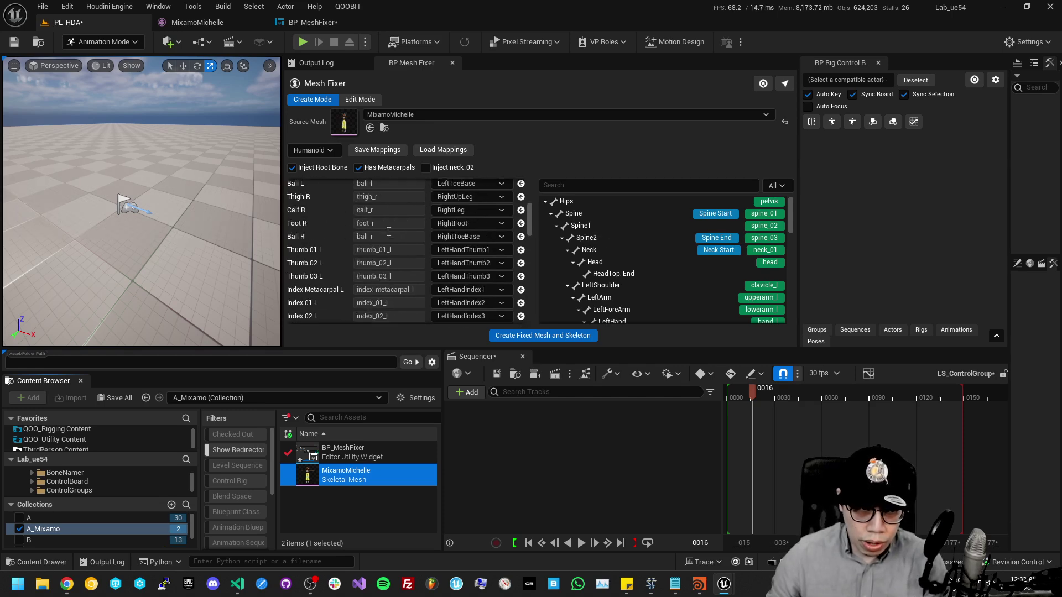
pyautogui.scroll(3, 394, 229)
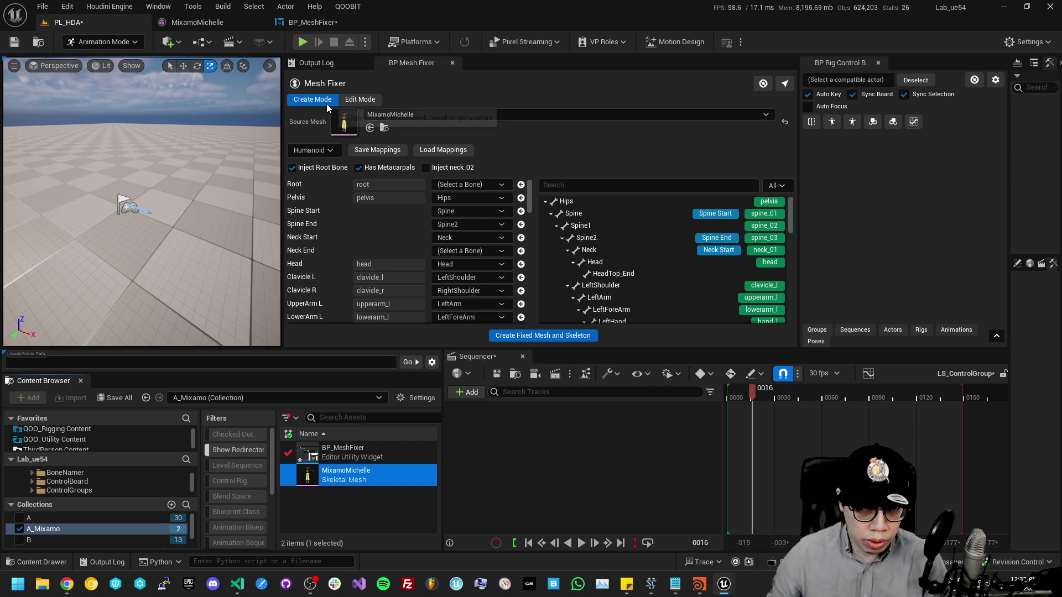
# - Create the fixed mesh and skeleton from MixamoMichelle with root bone injection and metacarpals enabled, and open the resulting skeletal mesh
pyautogui.click(531, 336)
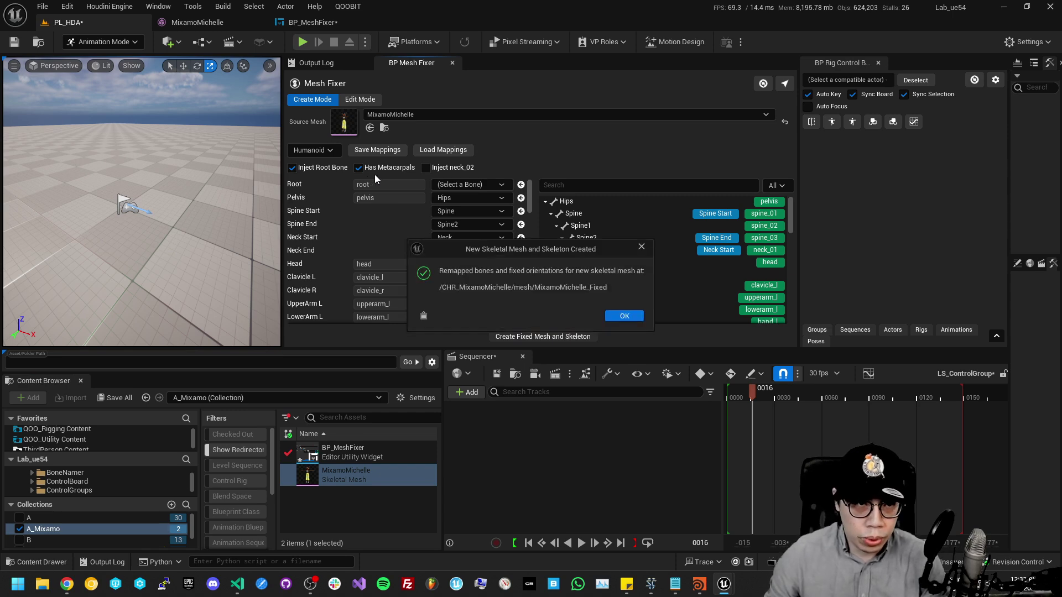
pyautogui.click(623, 315)
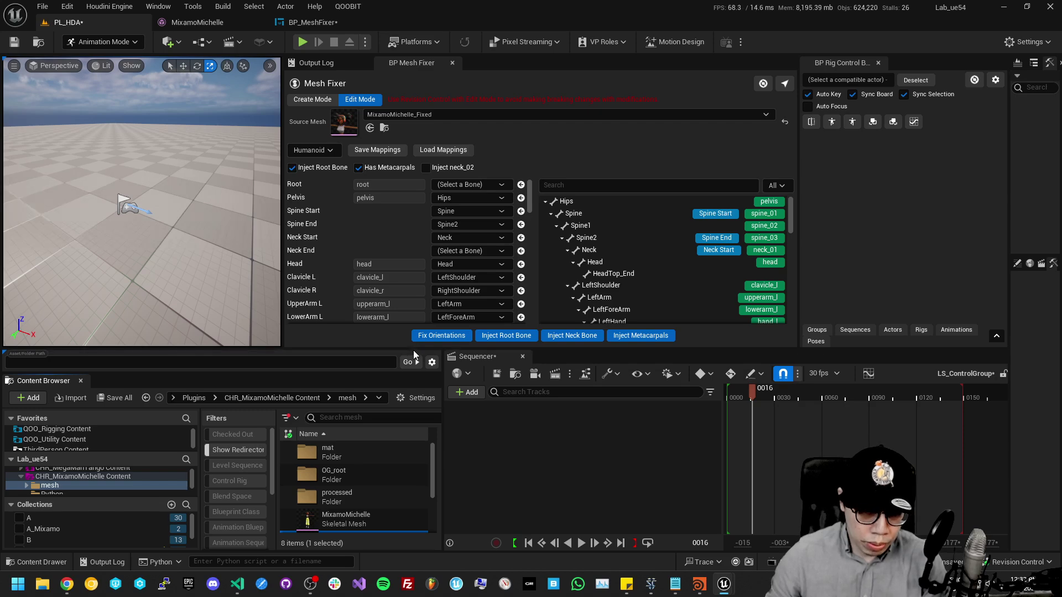
pyautogui.moveTo(414, 354); pyautogui.dragTo(331, 172)
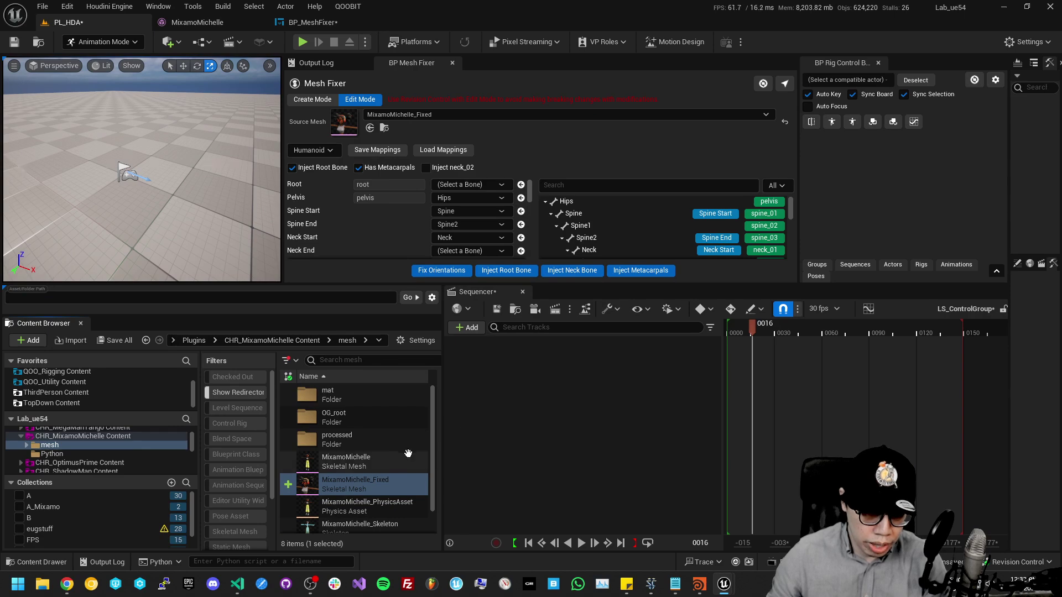
pyautogui.scroll(-1, 397, 438)
pyautogui.click(365, 465)
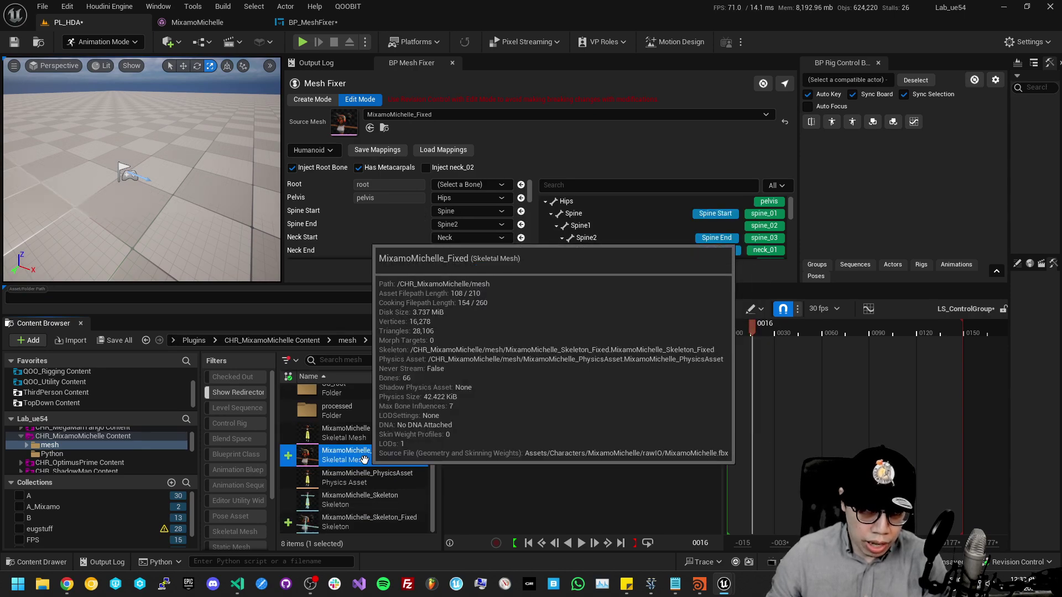
pyautogui.doubleClick(365, 465)
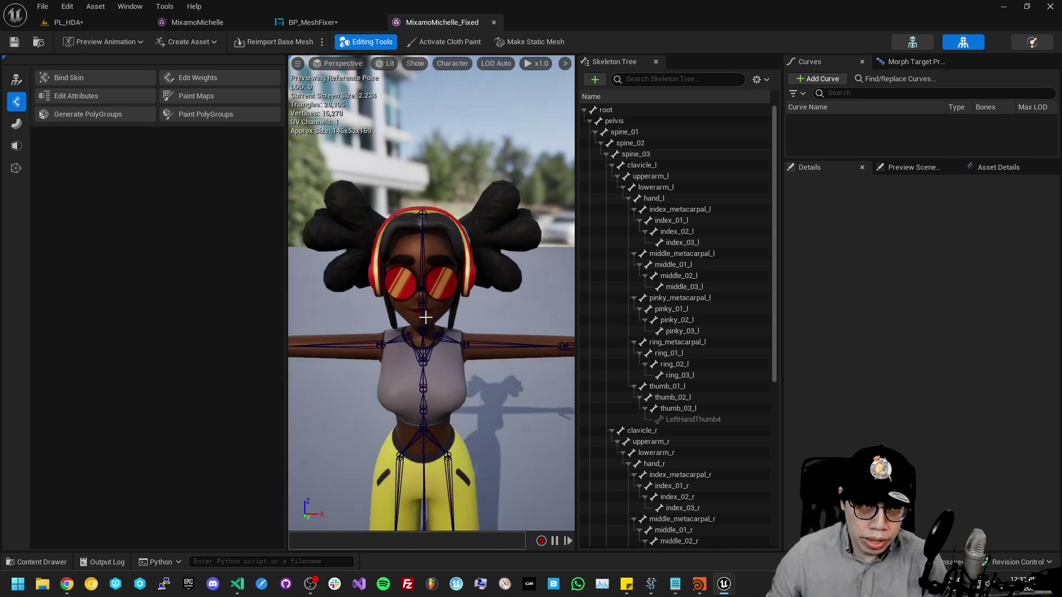
# - Select the fixed mesh's root bone and examine its position and axes at the character's feet
pyautogui.click(605, 110)
pyautogui.moveTo(443, 276); pyautogui.dragTo(387, 254)
pyautogui.keyDown('alt'); pyautogui.moveTo(487, 222); pyautogui.dragTo(492, 166); pyautogui.keyUp('alt')
pyautogui.keyDown('alt'); pyautogui.moveTo(426, 516); pyautogui.dragTo(447, 508); pyautogui.keyUp('alt')
pyautogui.press('w')
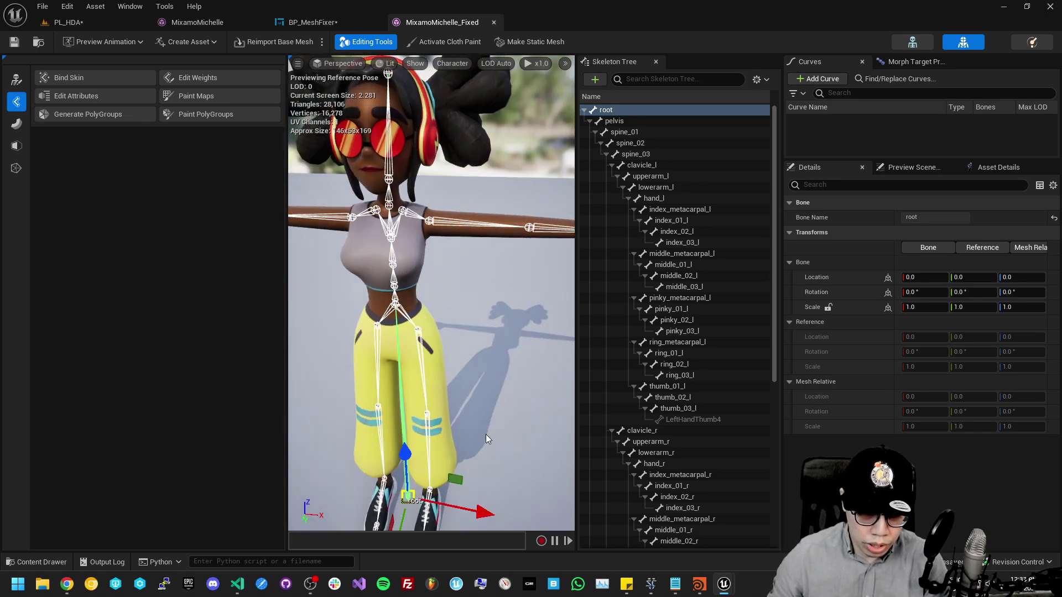
pyautogui.keyDown('alt'); pyautogui.moveTo(486, 433); pyautogui.dragTo(464, 426); pyautogui.keyUp('alt')
pyautogui.keyDown('alt'); pyautogui.moveTo(481, 431); pyautogui.dragTo(477, 350, button='middle'); pyautogui.keyUp('alt')
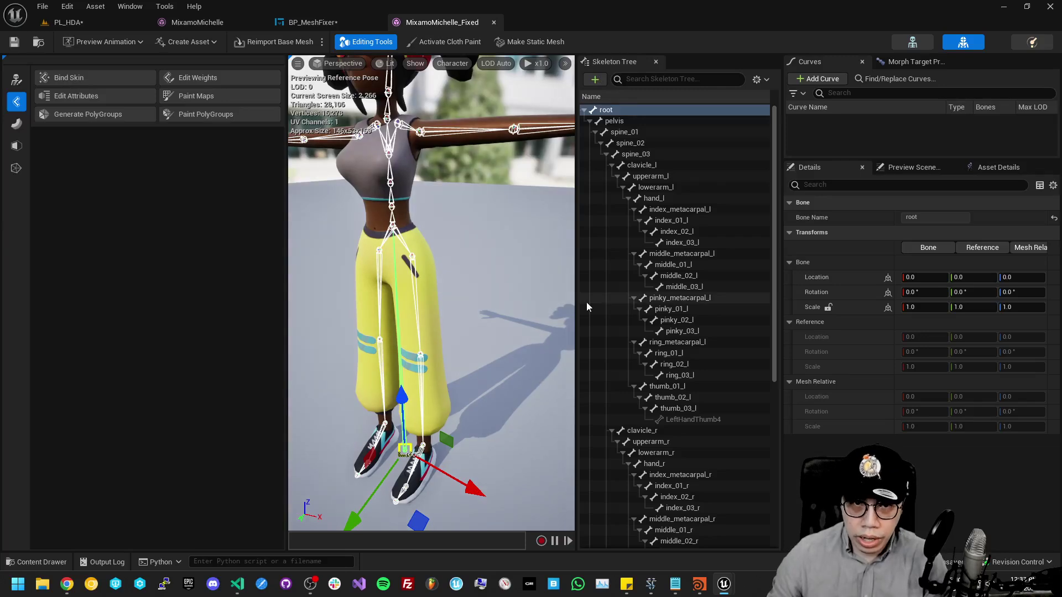
# - Examine the axis orientations of the fixed mesh's pelvis, spine_01, spine_02, spine_03 and clavicle_l bones one after another
pyautogui.click(614, 121)
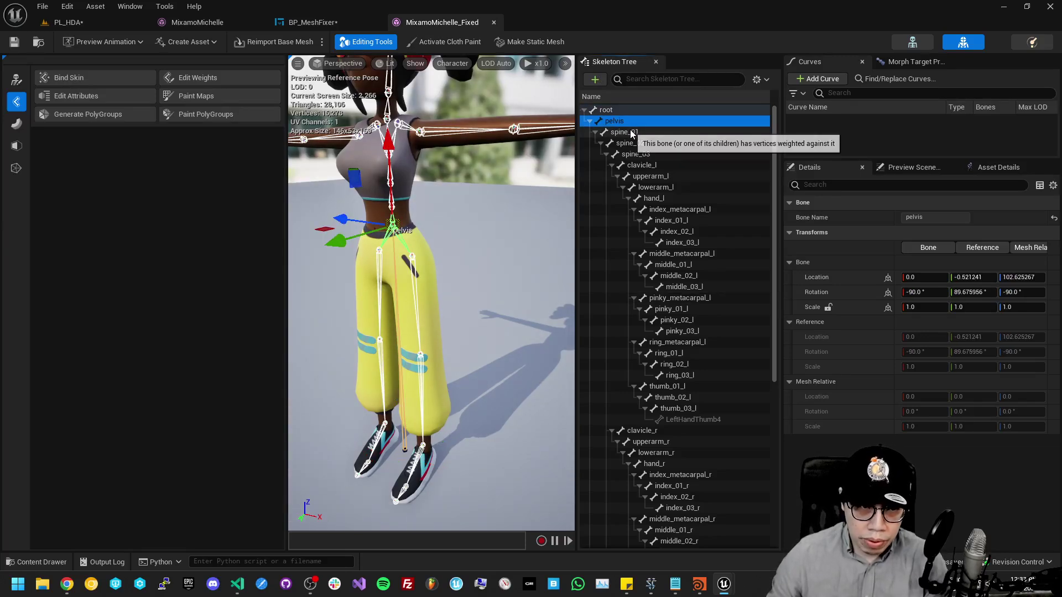
pyautogui.click(631, 131)
pyautogui.click(634, 143)
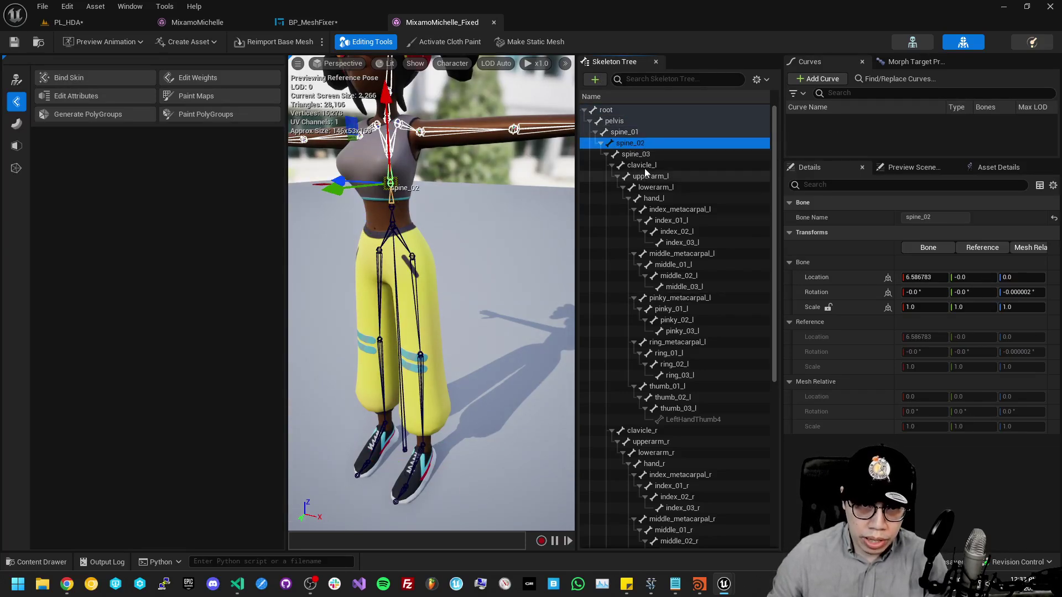
pyautogui.click(643, 155)
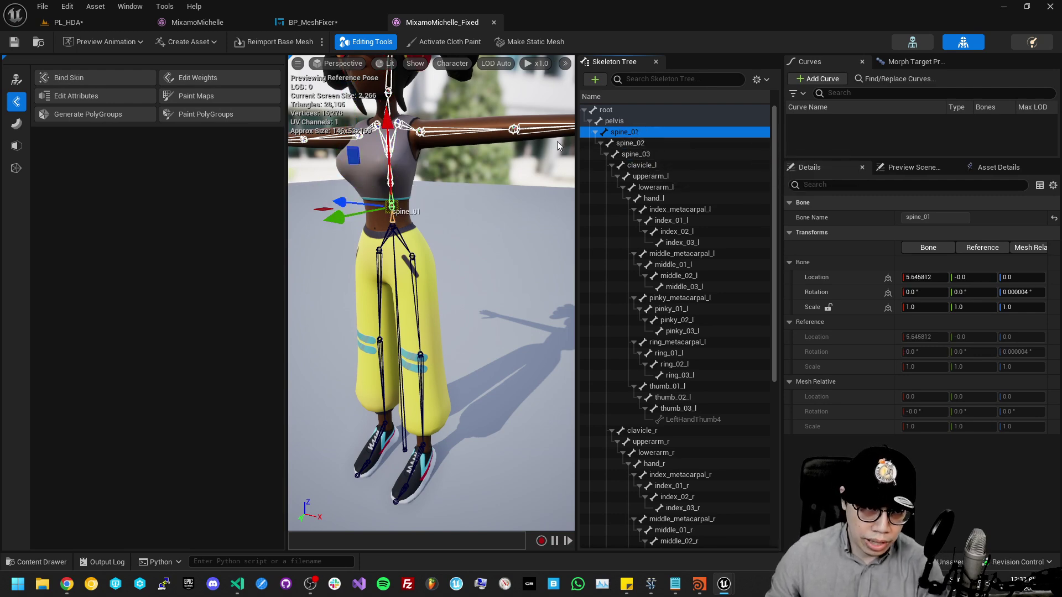
pyautogui.click(649, 166)
pyautogui.press('Up')
pyautogui.press('Up')
pyautogui.press('Up')
pyautogui.press('Up')
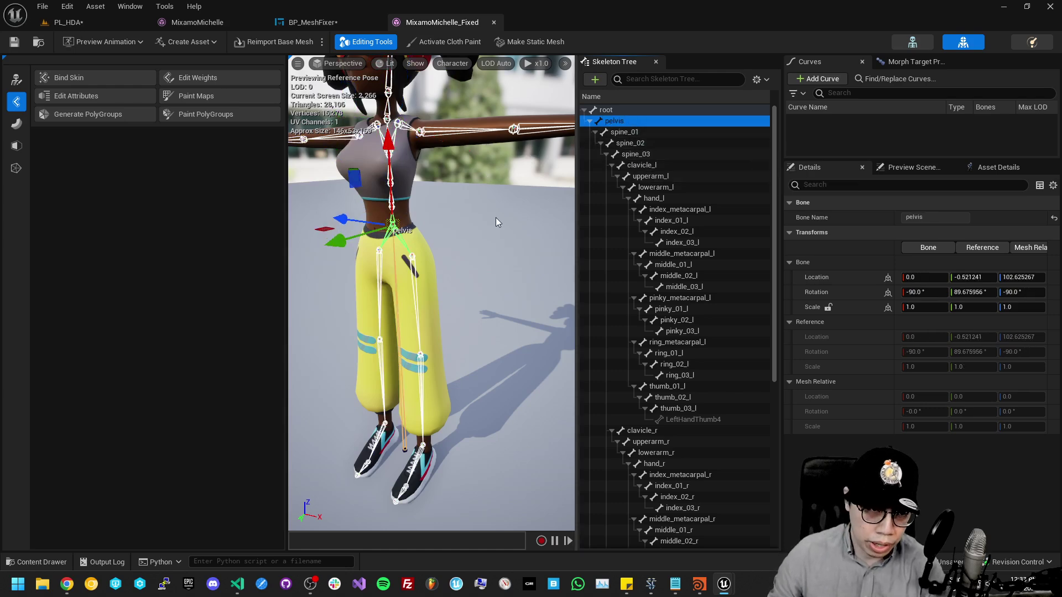
pyautogui.press('Down')
pyautogui.press('Down')
pyautogui.press('Down')
pyautogui.press('Down')
pyautogui.press('Up')
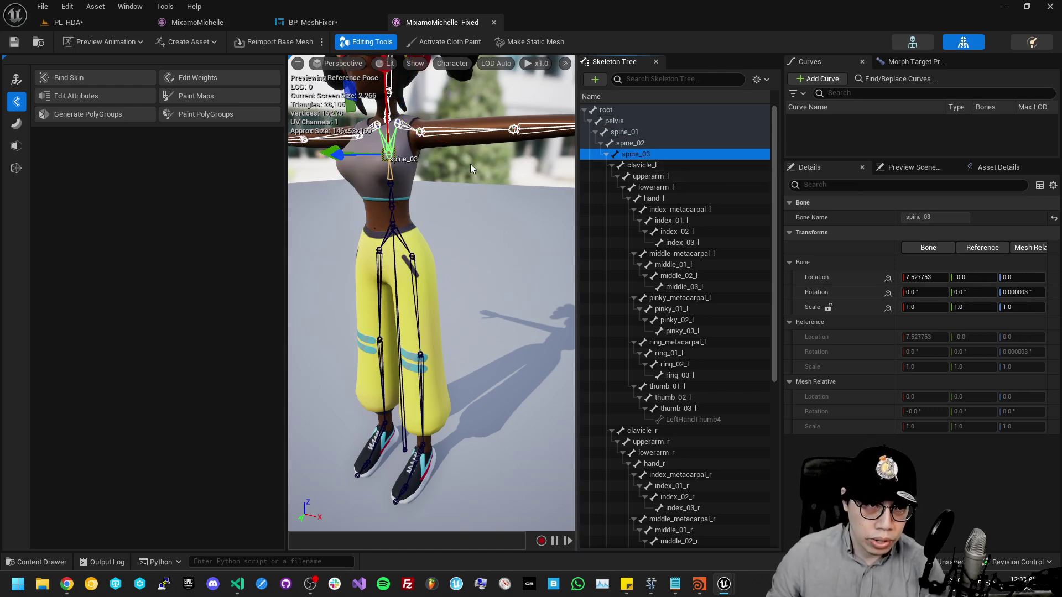
# - Examine the axis orientations of the leg, spine, left shoulder and left arm bones in the original MixamoMichelle mesh
pyautogui.click(216, 24)
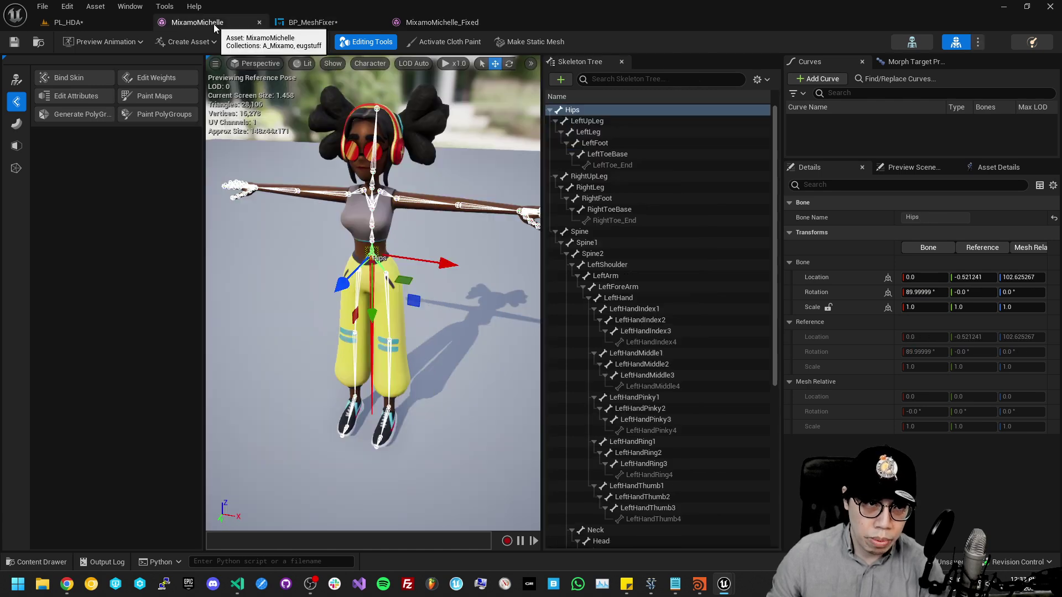
pyautogui.click(592, 121)
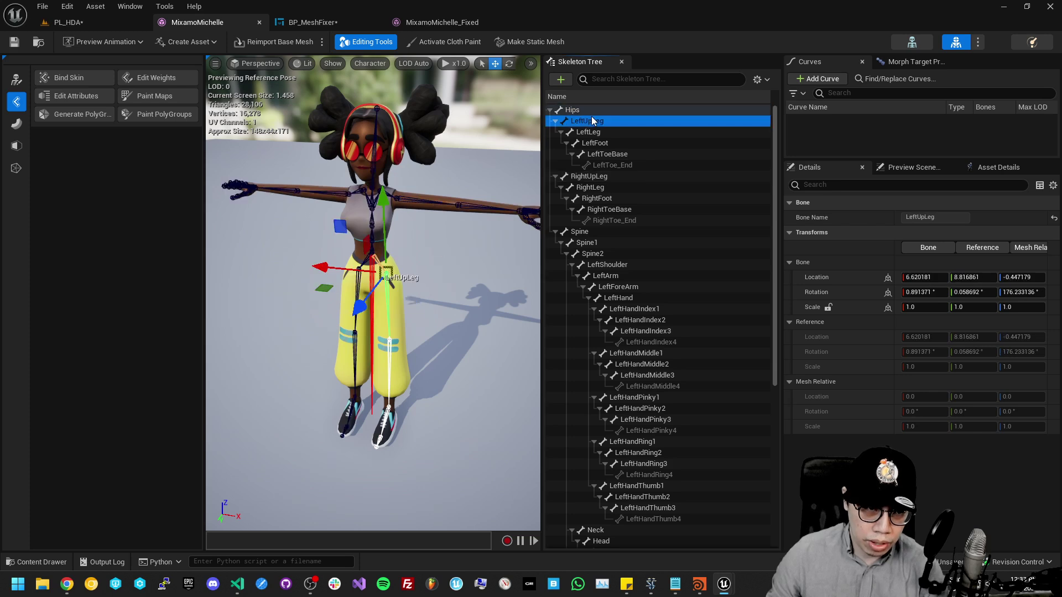
pyautogui.click(556, 120)
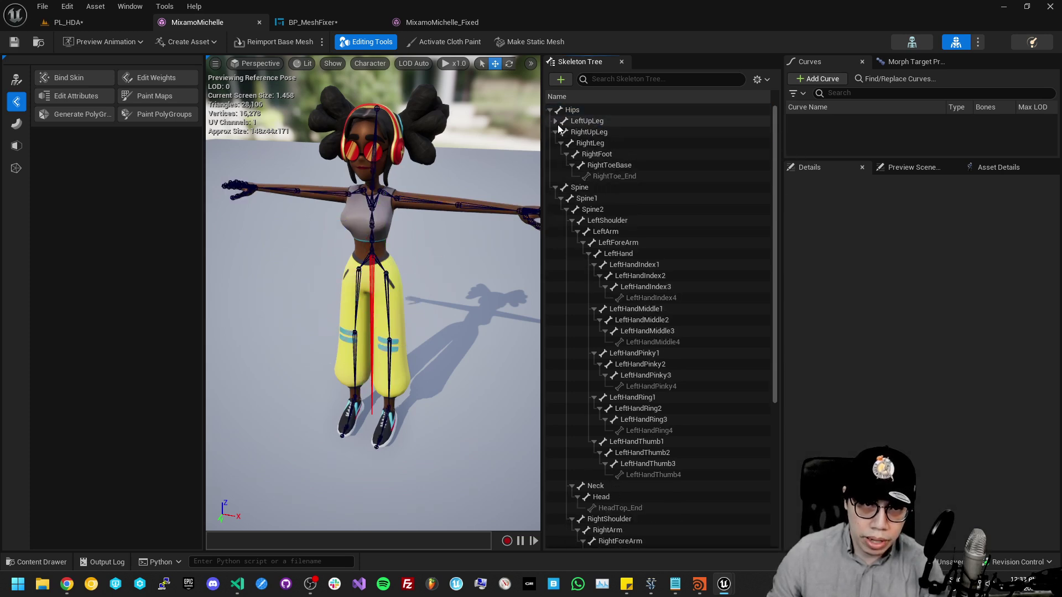
pyautogui.click(556, 131)
pyautogui.click(578, 144)
pyautogui.press('Down')
pyautogui.press('Down')
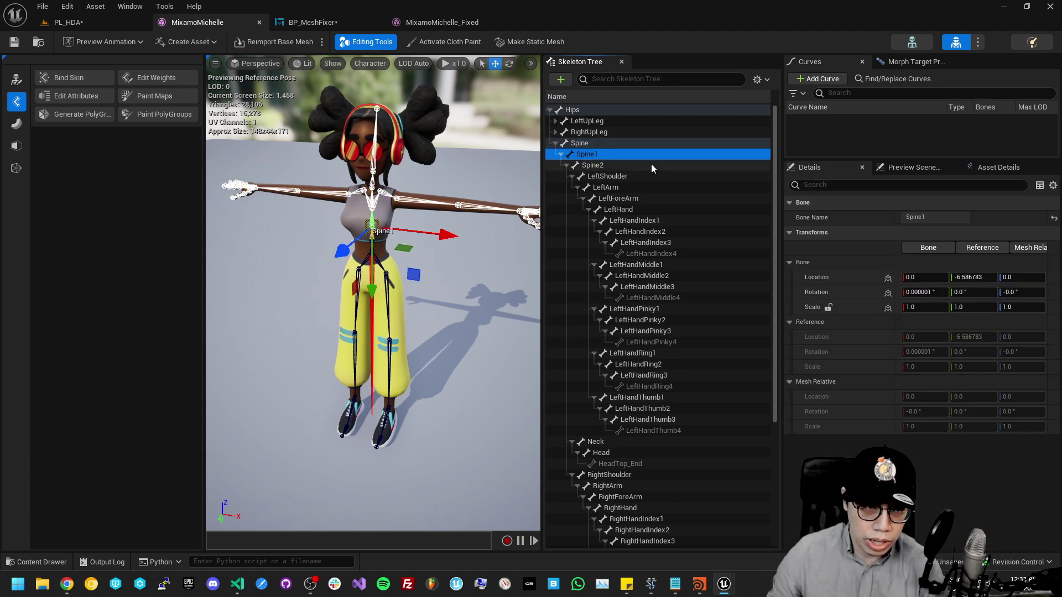
pyautogui.press('Down')
pyautogui.press('Down')
pyautogui.press('Down')
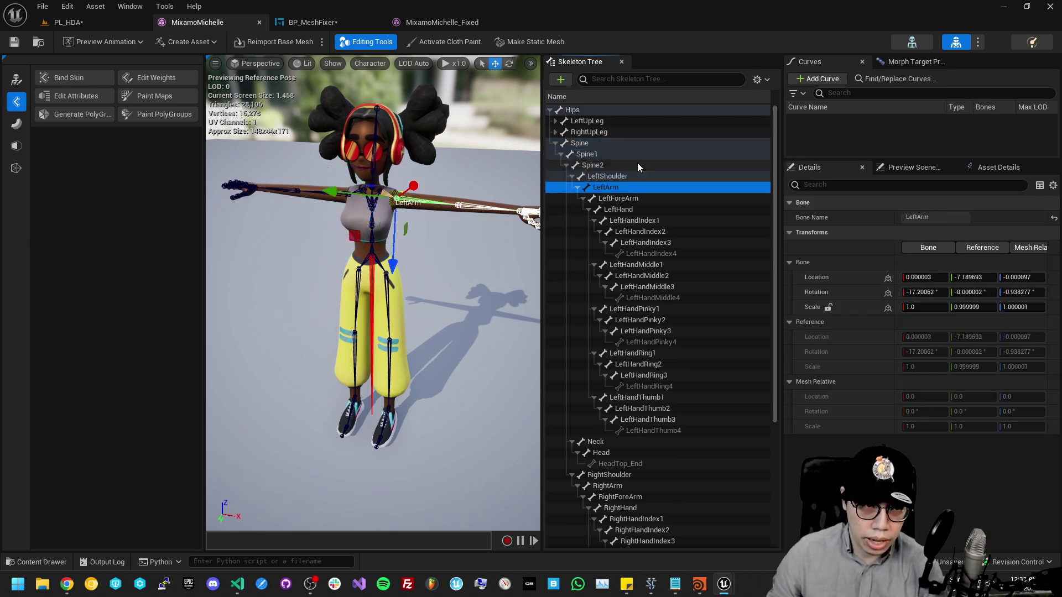
# - Locate the MixamoMichelle_Fixed skeletal mesh among the project assets and create a Modular Rig from it
pyautogui.click(440, 21)
pyautogui.keyDown('alt'); pyautogui.moveTo(525, 168); pyautogui.dragTo(528, 206); pyautogui.keyUp('alt')
pyautogui.scroll(-1, 685, 204)
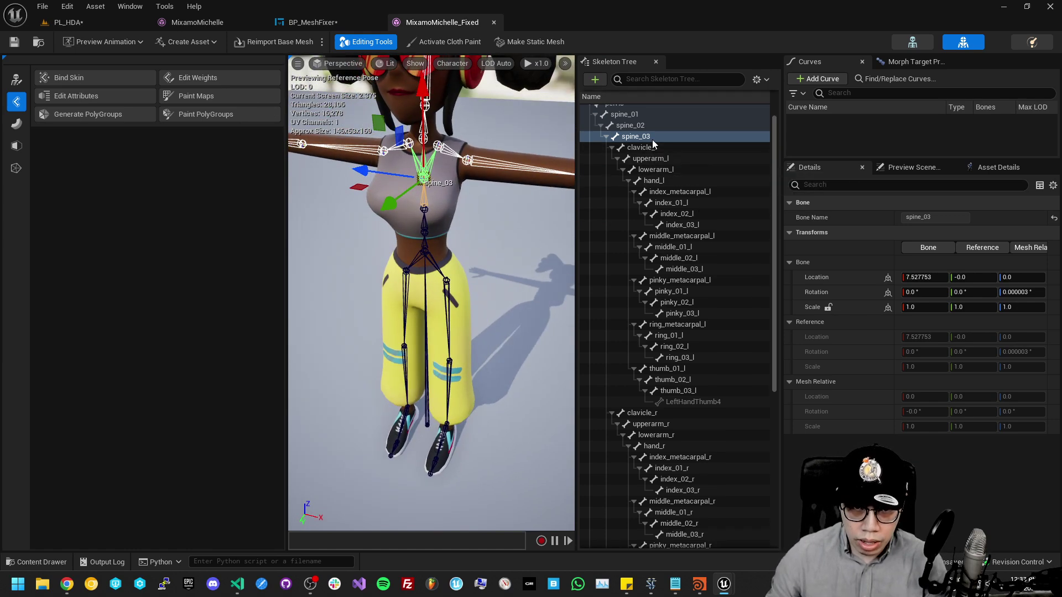
pyautogui.scroll(1, 652, 140)
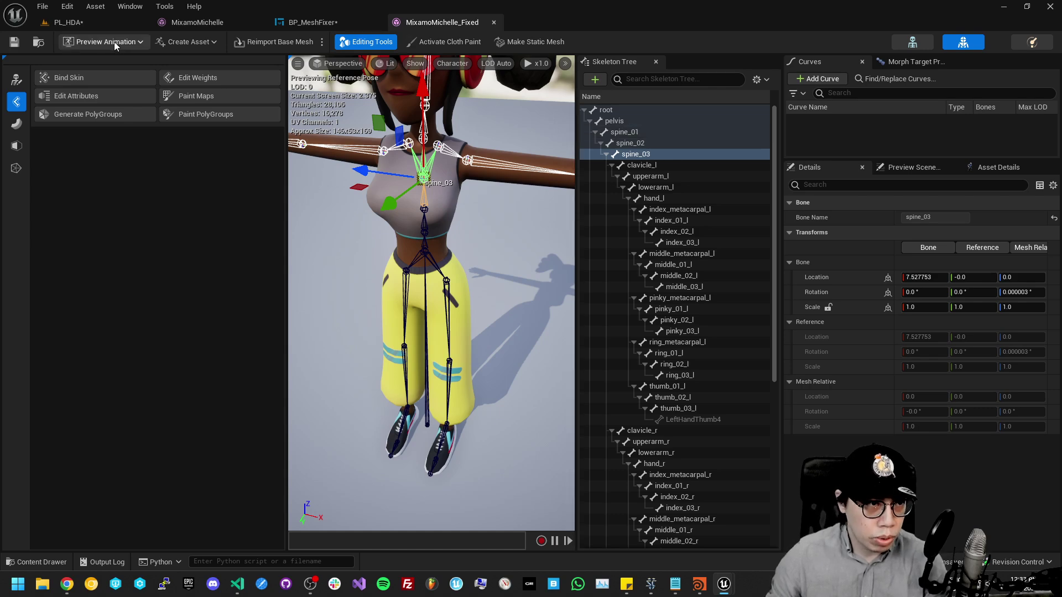
pyautogui.click(40, 42)
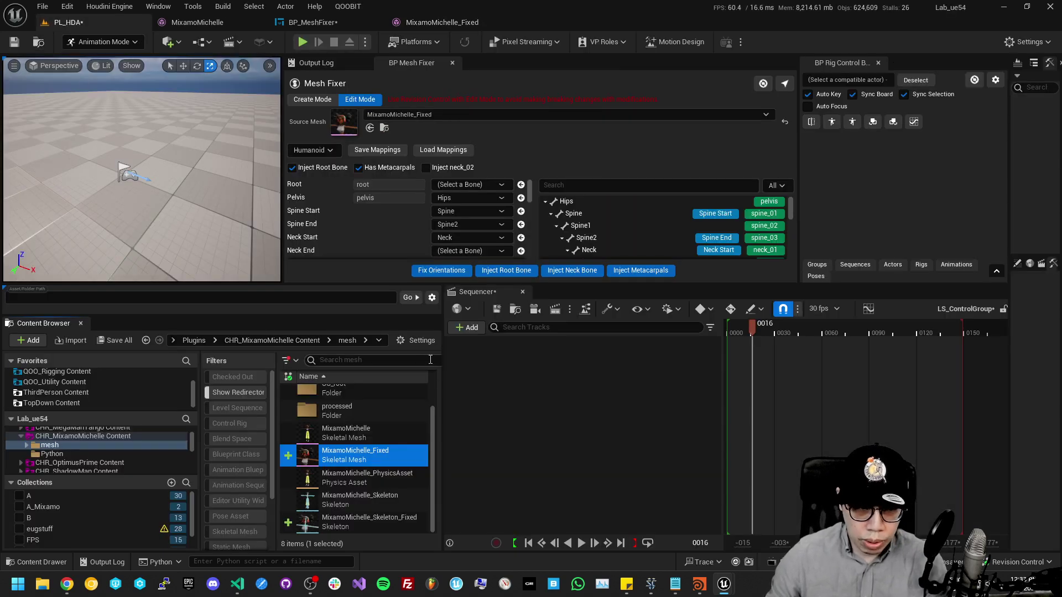
pyautogui.rightClick(361, 459)
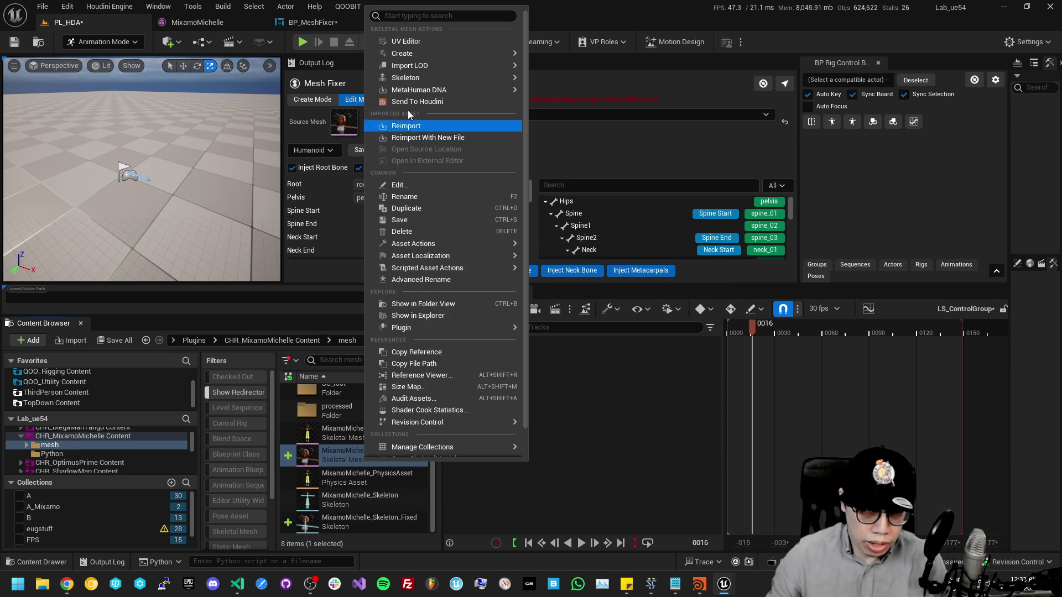
pyautogui.moveTo(423, 80)
pyautogui.moveTo(487, 65)
pyautogui.moveTo(446, 58)
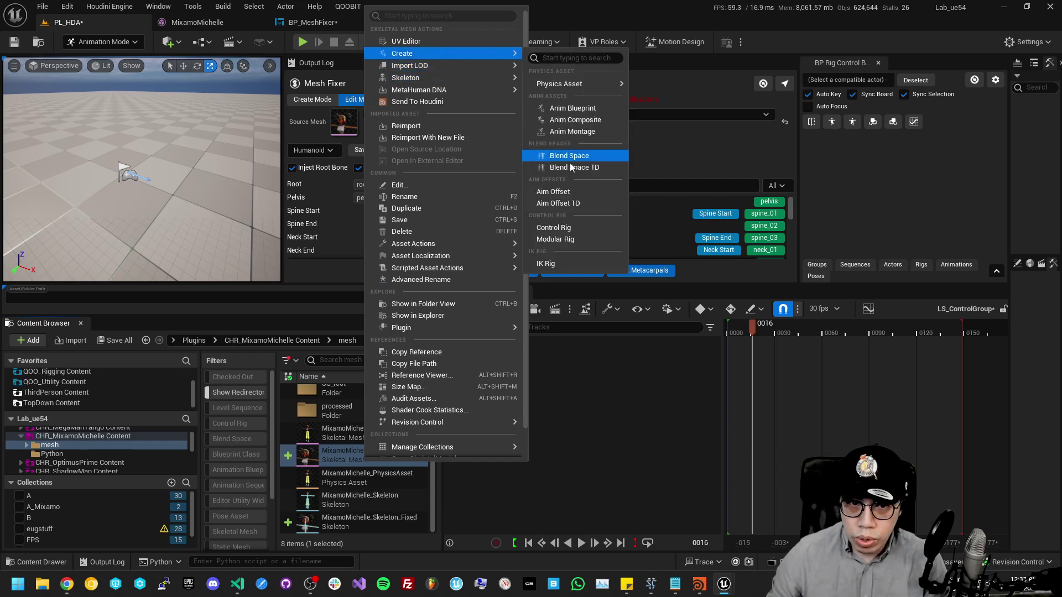
pyautogui.click(562, 239)
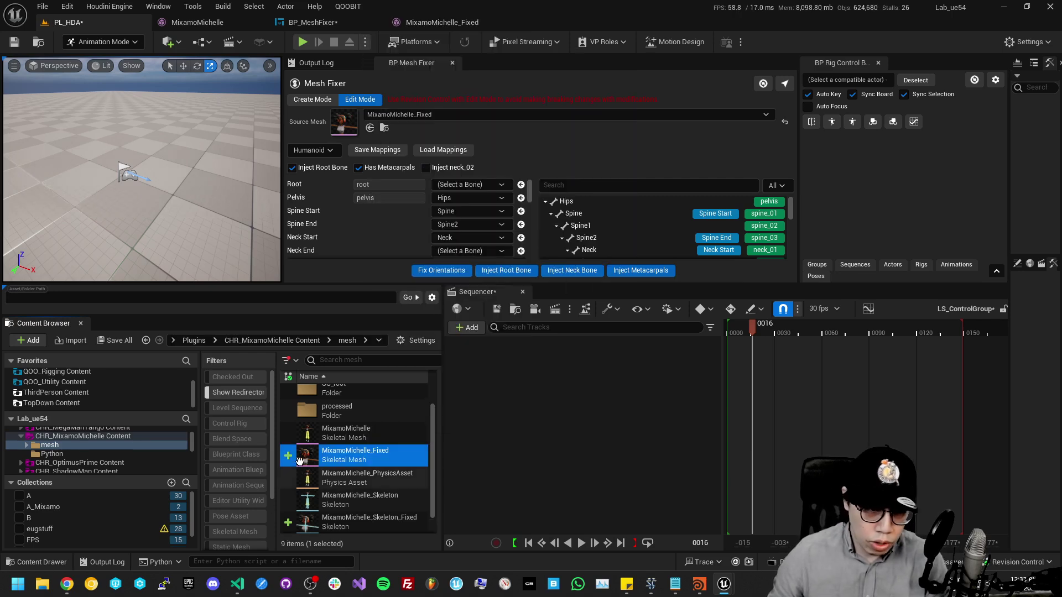
# - Open the MixamoMichelle_Fixed_CtrlRig control rig and close the stray empty Document window
pyautogui.scroll(-2, 326, 449)
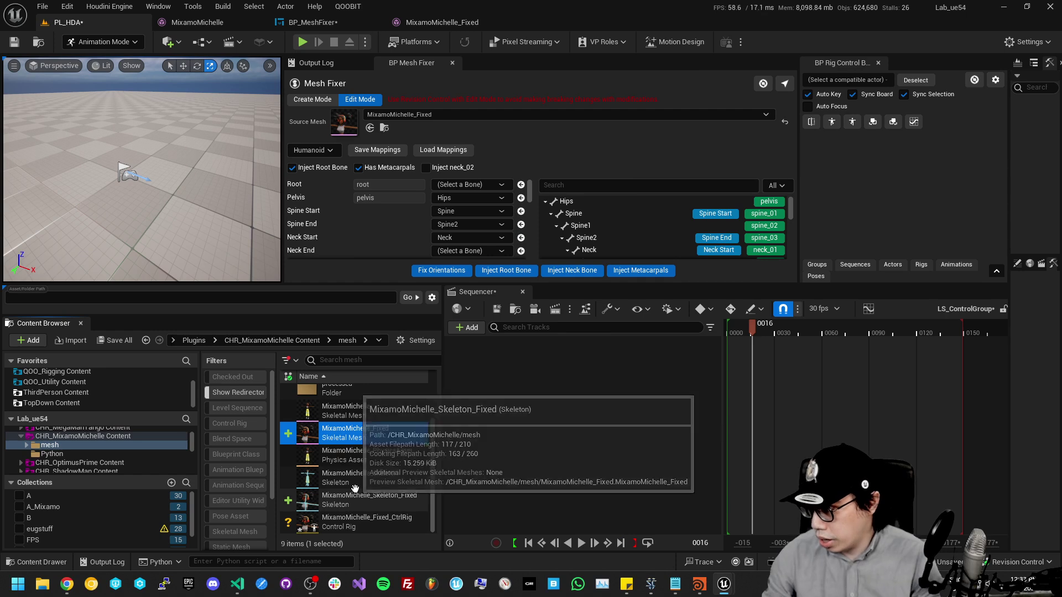
pyautogui.click(346, 523)
pyautogui.doubleClick(346, 523)
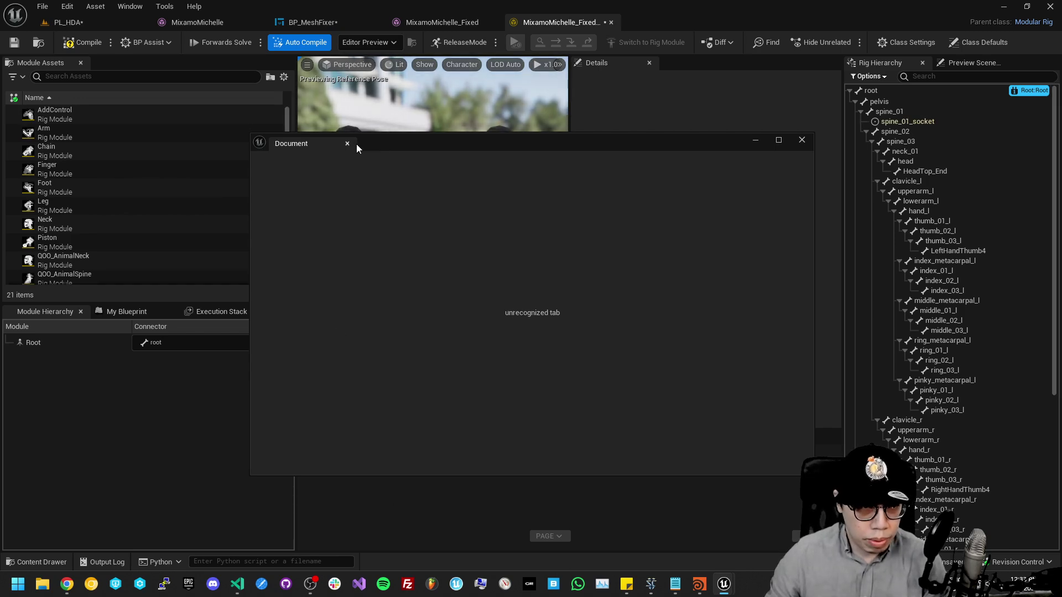
pyautogui.click(348, 144)
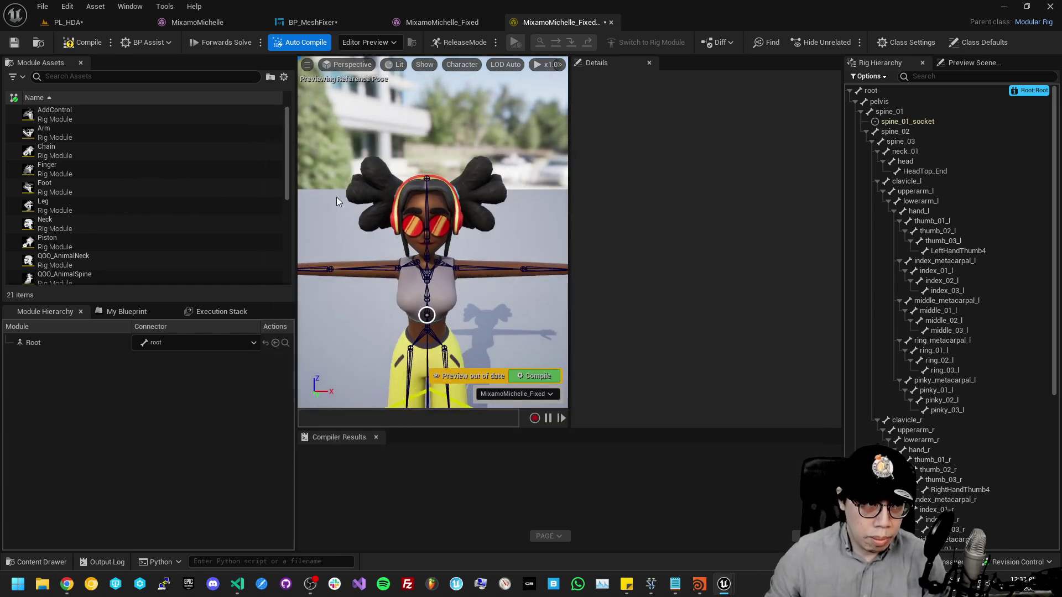
pyautogui.scroll(-5, 162, 169)
pyautogui.scroll(5, 168, 170)
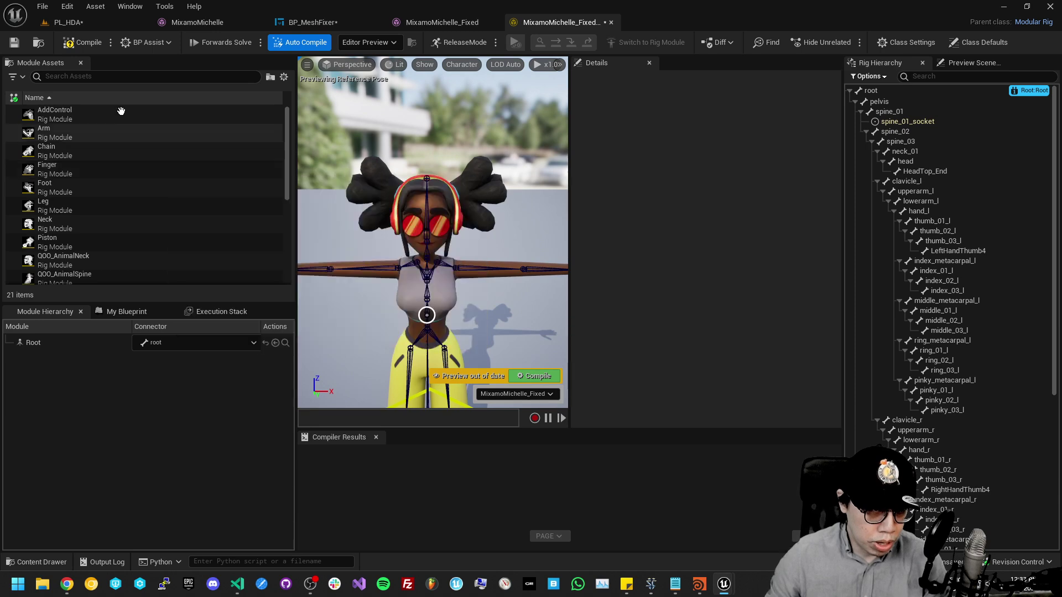
# - Filter the rig's module assets by "qoo" to list the QOO modules
pyautogui.click(99, 77)
pyautogui.write('qoo')
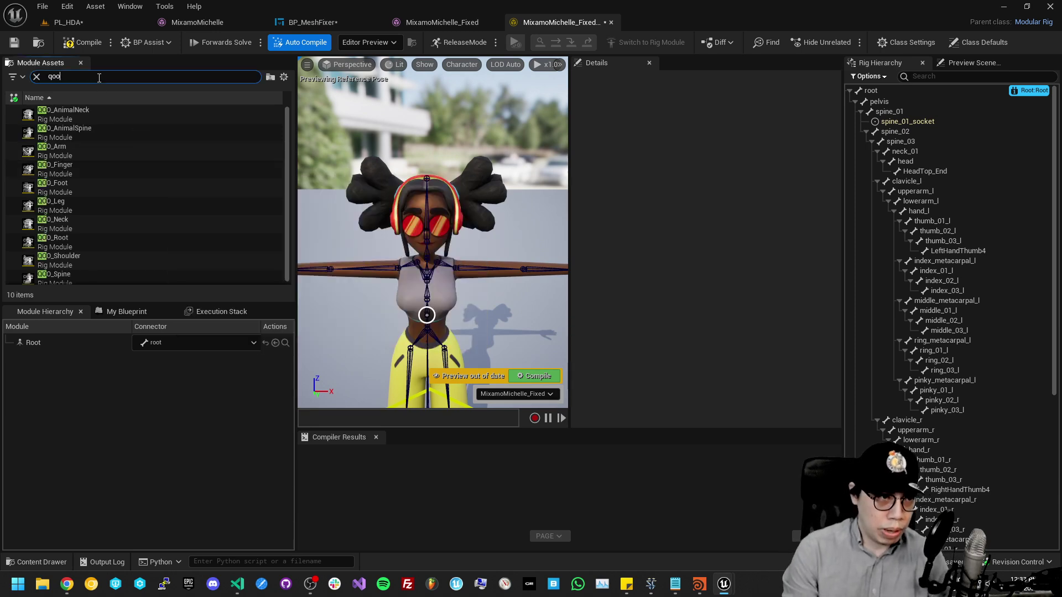
pyautogui.scroll(-1, 131, 208)
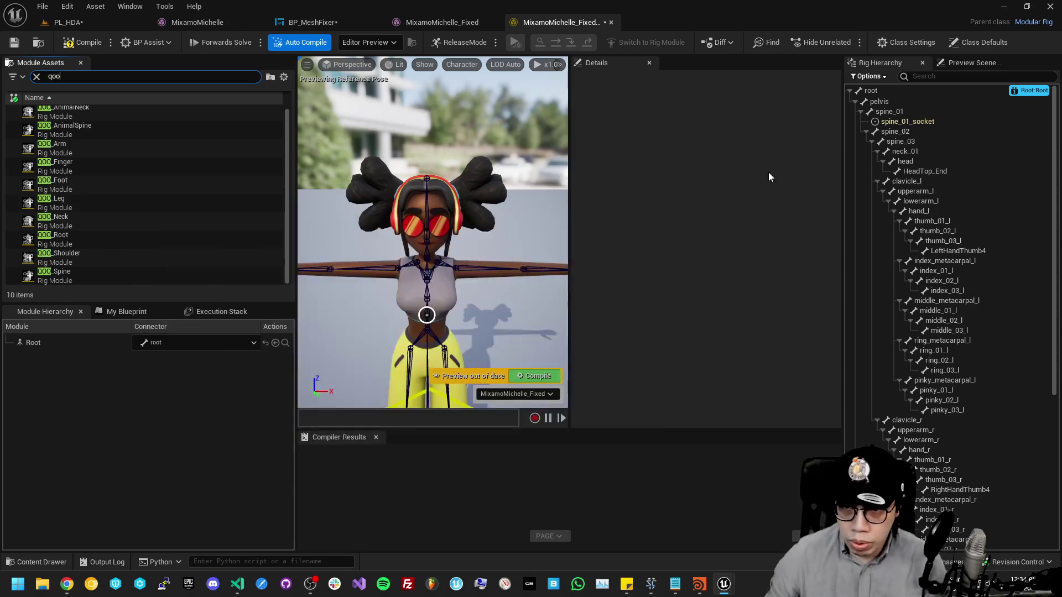
pyautogui.scroll(-2, 520, 256)
# - Delete the default Root module from the module hierarchy and compile the rig
pyautogui.click(84, 342)
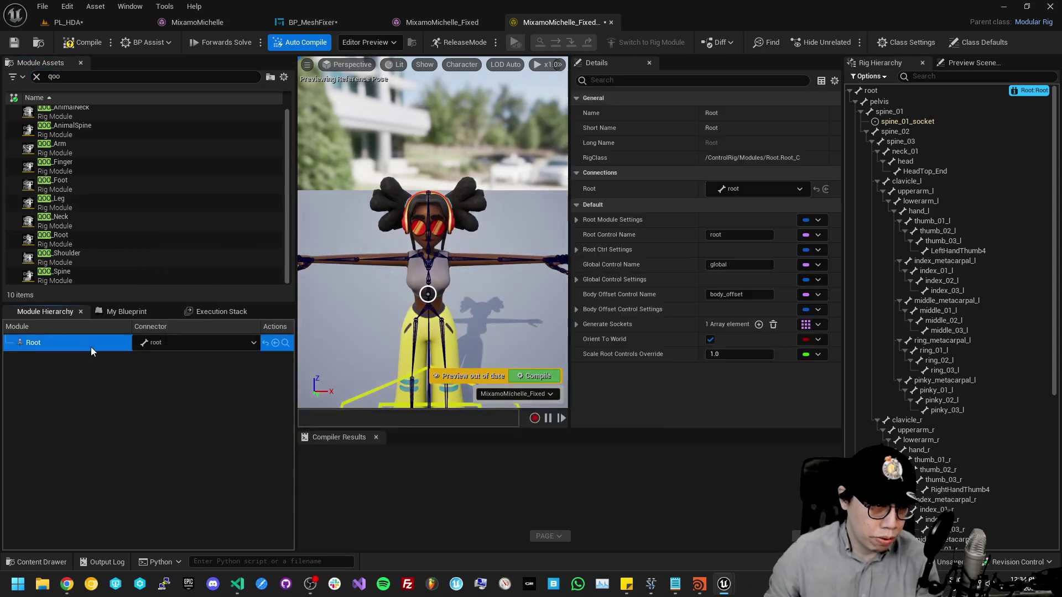
pyautogui.press('Delete')
pyautogui.moveTo(492, 324); pyautogui.dragTo(502, 374, button='middle')
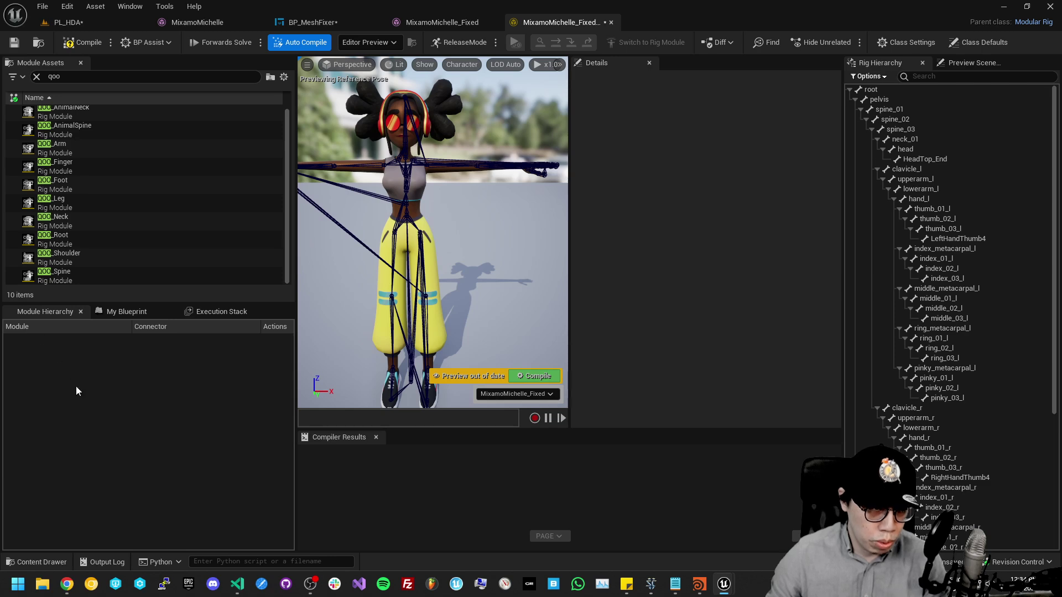
pyautogui.moveTo(78, 242)
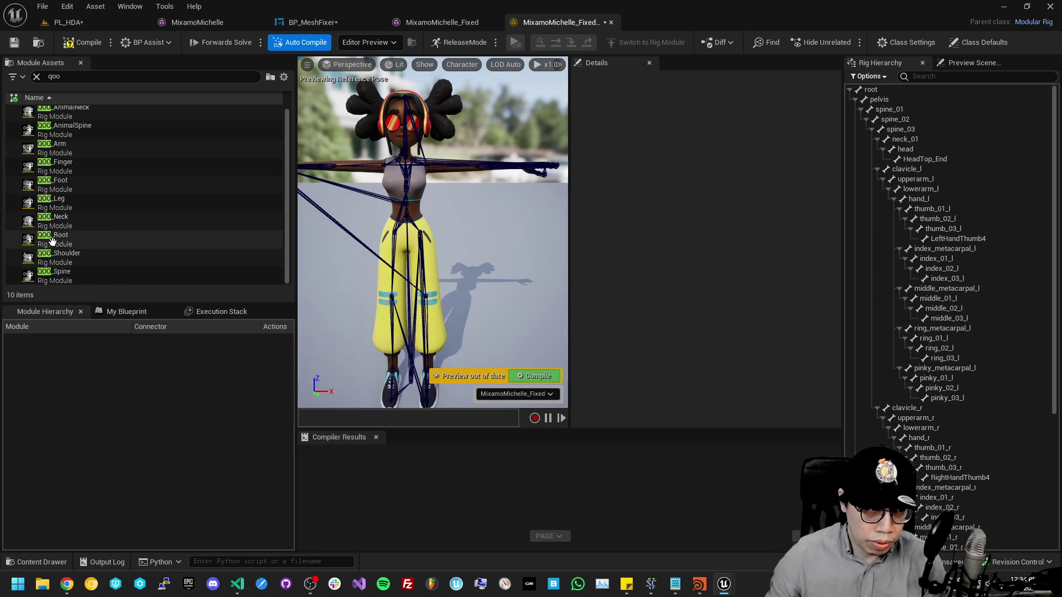
pyautogui.click(74, 43)
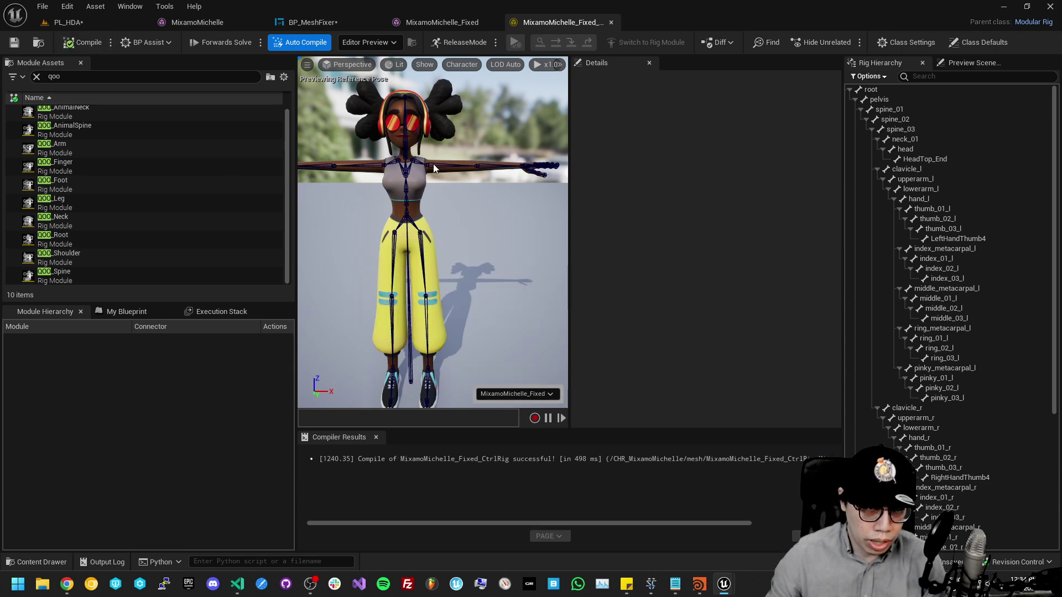
# - Add the QOO_Root module to the rig, connected to the root bone
pyautogui.moveTo(73, 239); pyautogui.dragTo(873, 91)
pyautogui.keyDown('alt'); pyautogui.moveTo(492, 297); pyautogui.dragTo(467, 321); pyautogui.keyUp('alt')
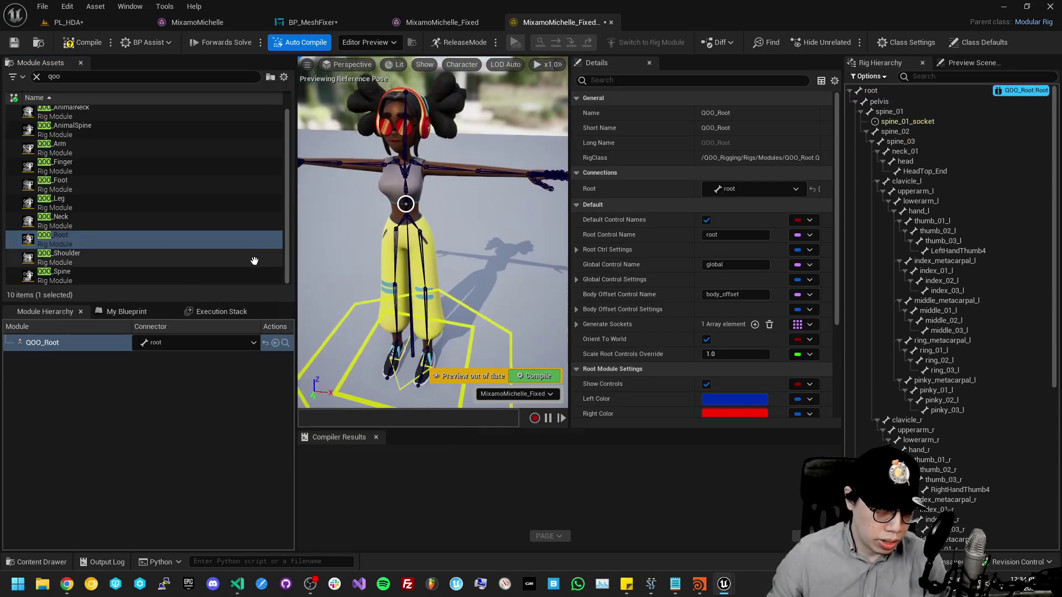
pyautogui.scroll(-1, 696, 260)
pyautogui.scroll(1, 667, 253)
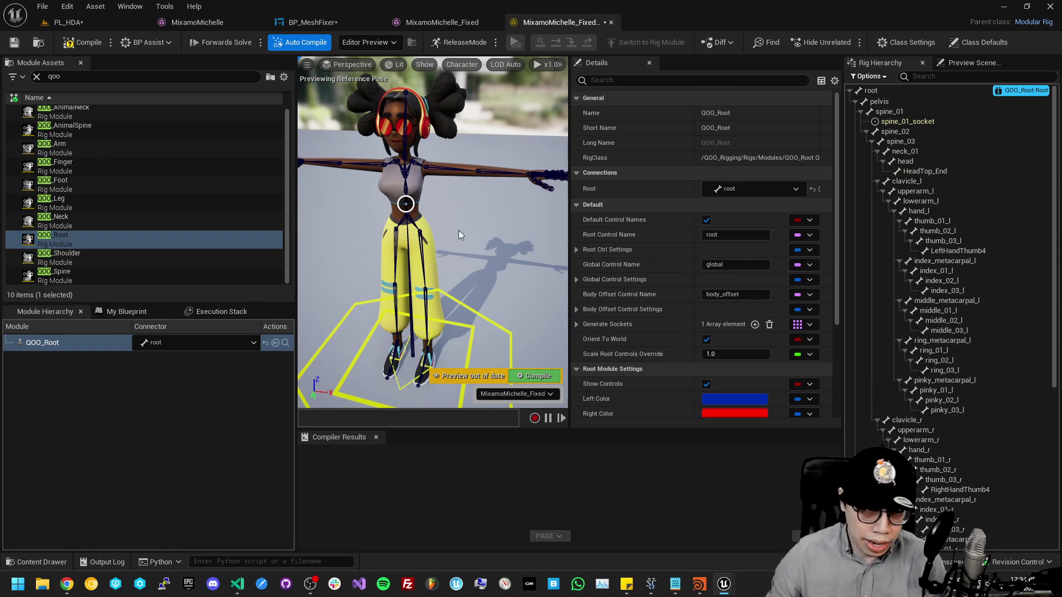
# - Attach the QOO_Spine module to the spine_01 socket and the QOO_Neck module to the neck socket
pyautogui.moveTo(55, 275); pyautogui.dragTo(457, 200)
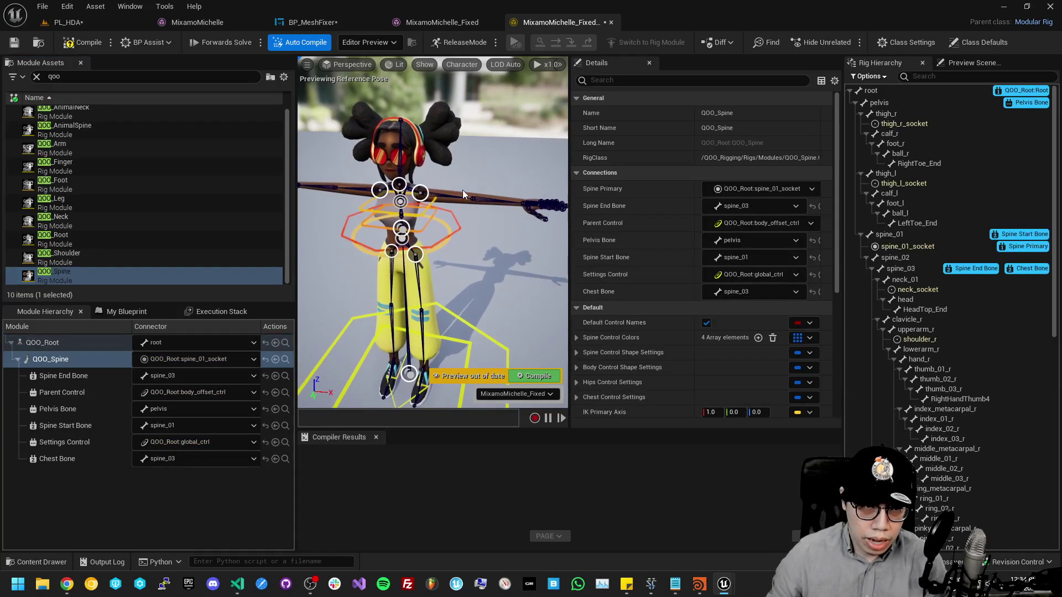
pyautogui.keyDown('alt'); pyautogui.moveTo(462, 190); pyautogui.dragTo(498, 204, button='right'); pyautogui.keyUp('alt')
pyautogui.moveTo(453, 165)
pyautogui.keyDown('alt'); pyautogui.mouseDown()
pyautogui.moveTo(440, 168)
pyautogui.moveTo(452, 177)
pyautogui.mouseUp(); pyautogui.keyUp('alt')
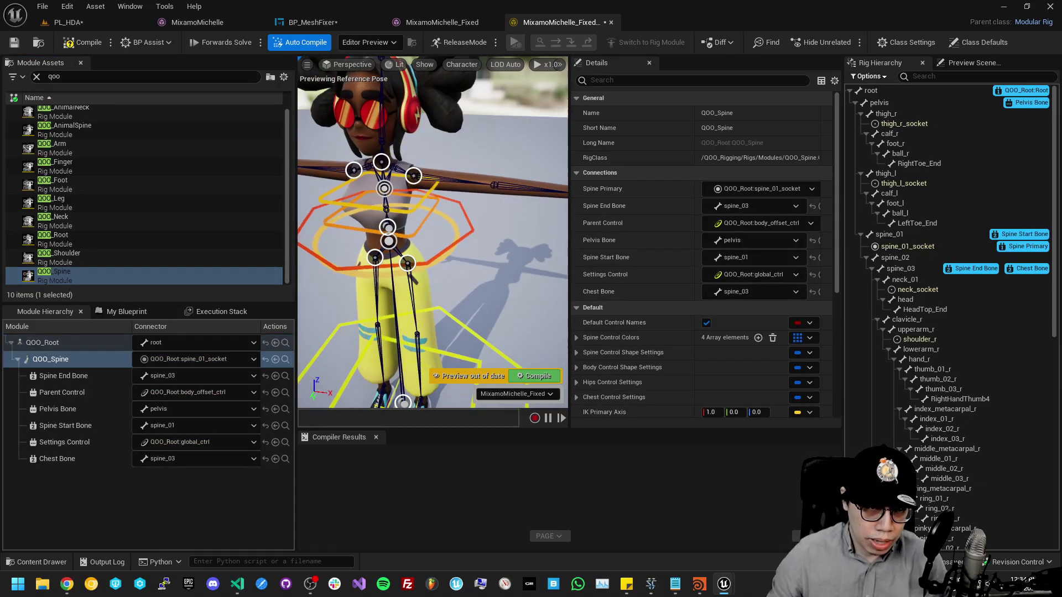
pyautogui.moveTo(55, 222); pyautogui.dragTo(381, 175)
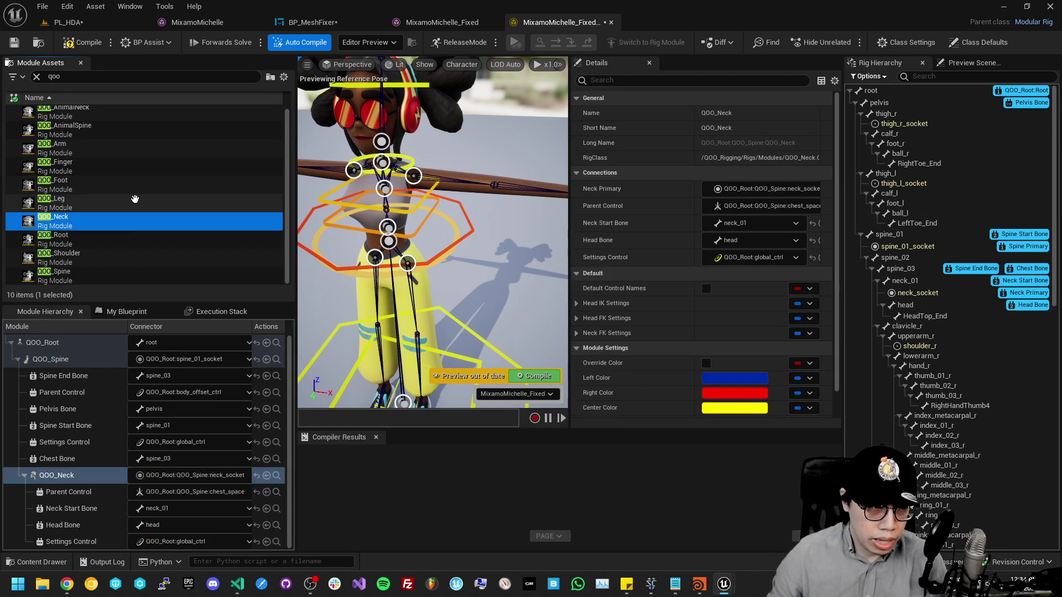
# - Attach the QOO_Shoulder module to the left clavicle's socket and the QOO_Arm module to the left shoulder socket
pyautogui.moveTo(82, 249); pyautogui.dragTo(415, 176)
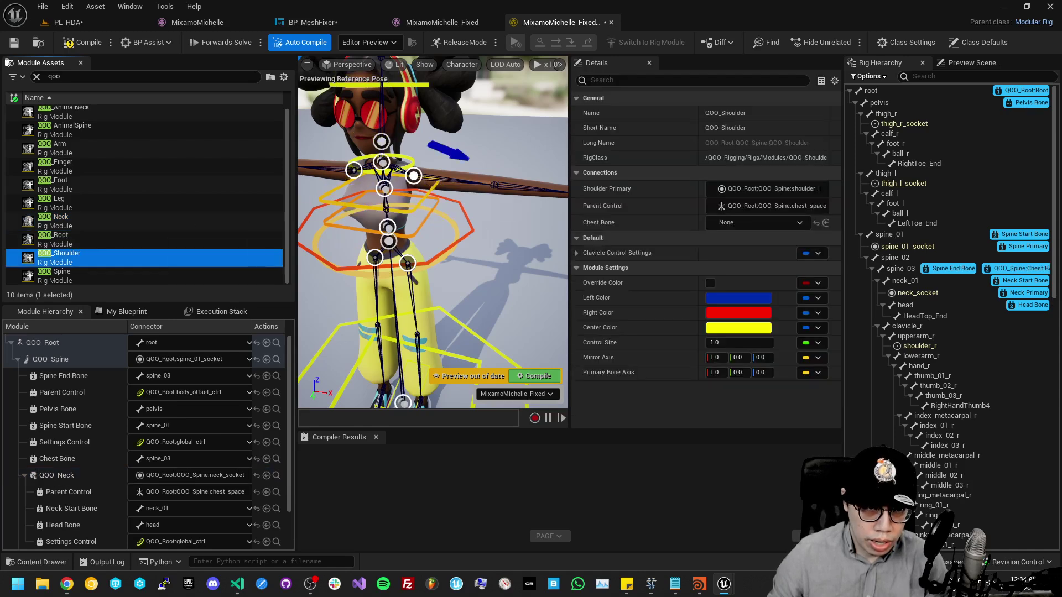
pyautogui.scroll(1, 117, 177)
pyautogui.moveTo(83, 150); pyautogui.dragTo(467, 183)
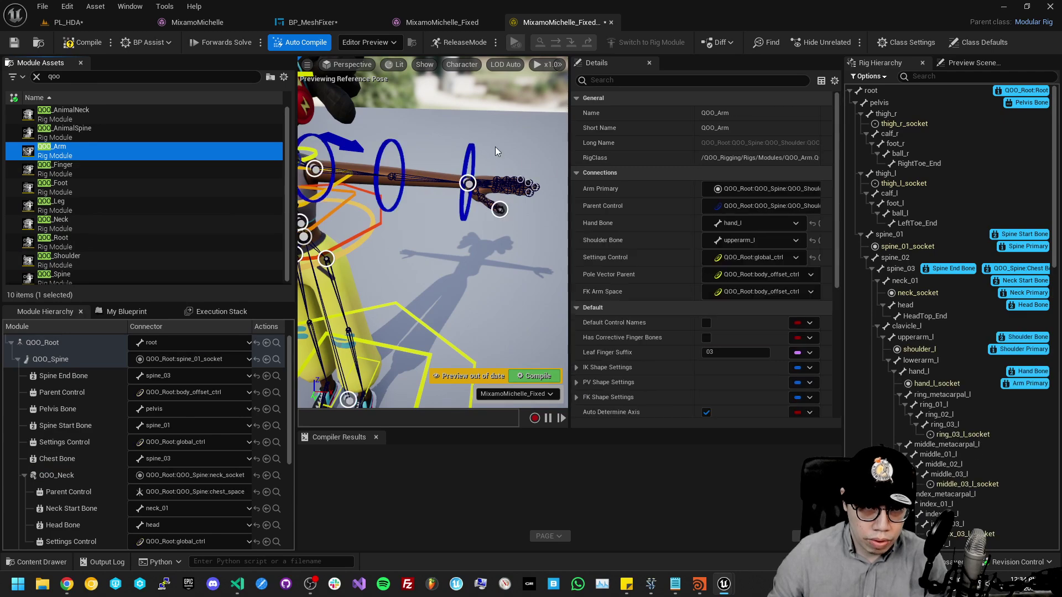
# - Select the thumb, index, middle, ring and pinky sockets of the left hand and attach QOO_Finger modules to all five
pyautogui.keyDown('alt'); pyautogui.moveTo(417, 136); pyautogui.dragTo(463, 191); pyautogui.keyUp('alt')
pyautogui.scroll(-3, 416, 136)
pyautogui.scroll(1, 417, 137)
pyautogui.scroll(3, 482, 257)
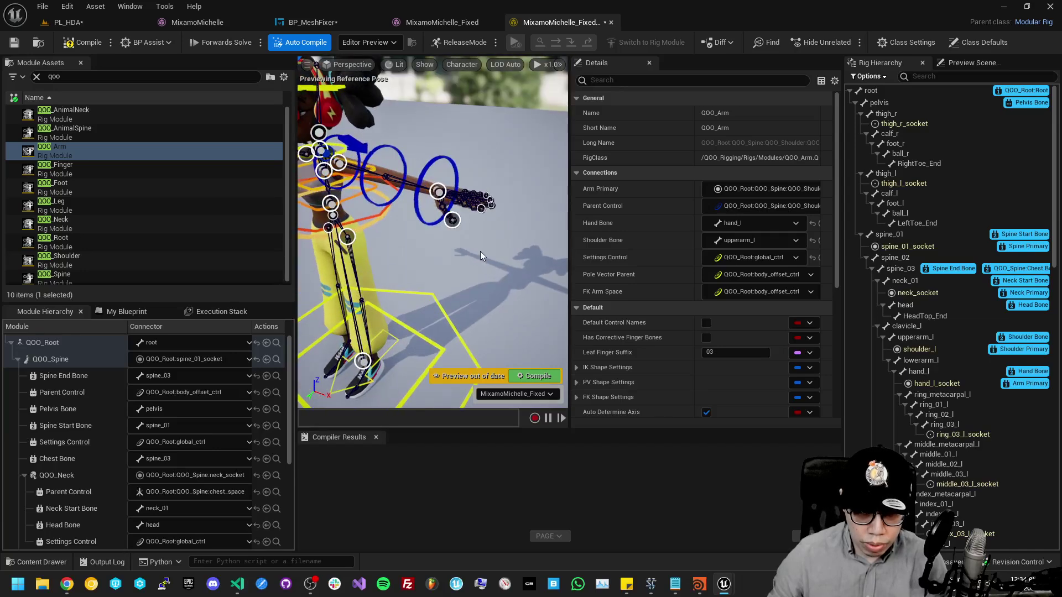
pyautogui.moveTo(482, 256)
pyautogui.keyDown('alt'); pyautogui.mouseDown()
pyautogui.moveTo(487, 247)
pyautogui.moveTo(469, 262)
pyautogui.mouseUp(); pyautogui.keyUp('alt')
pyautogui.scroll(1, 476, 254)
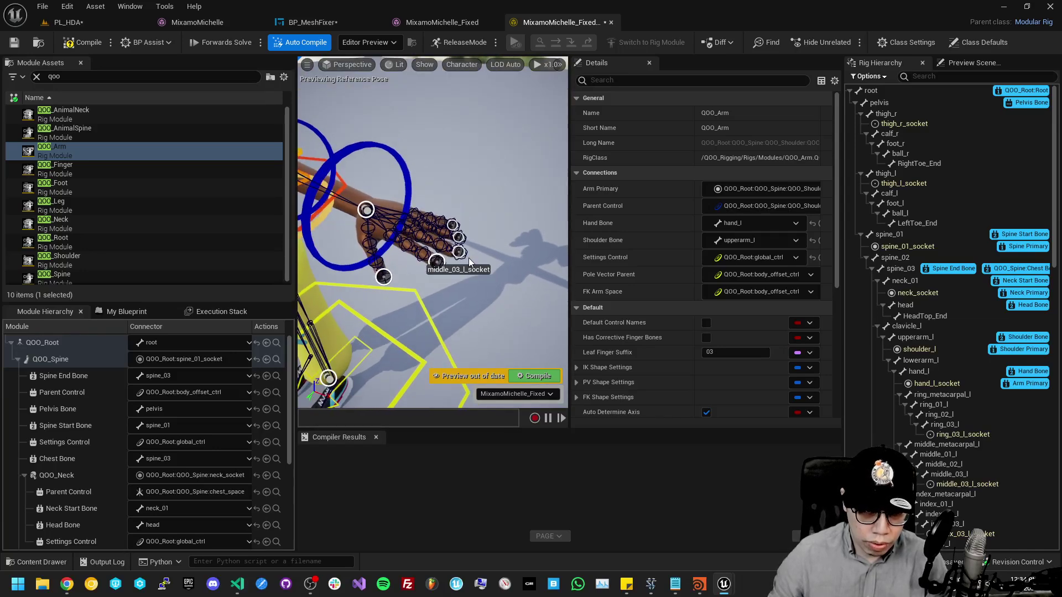
pyautogui.click(383, 278)
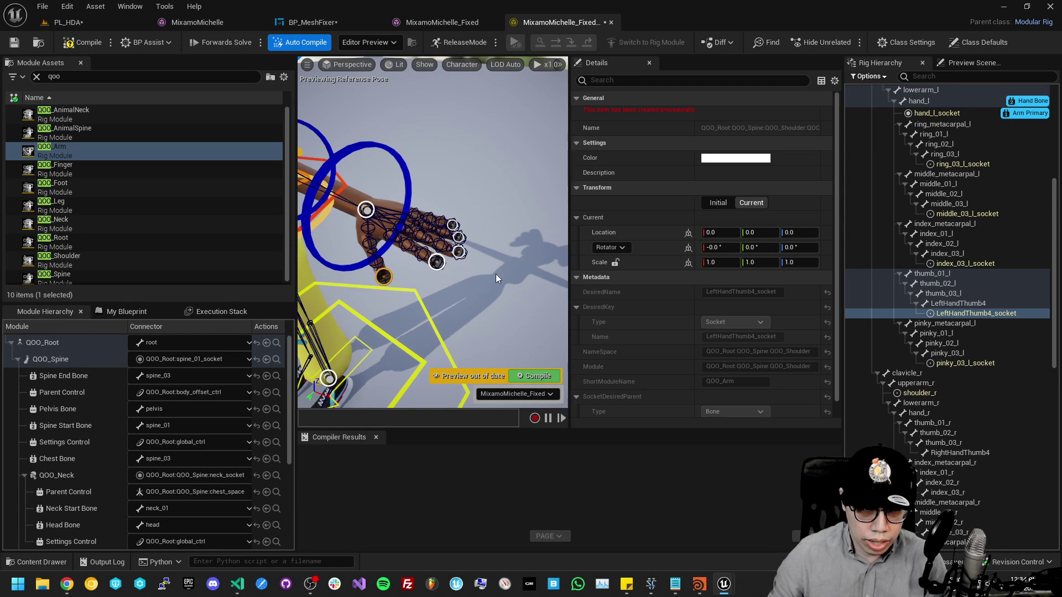
pyautogui.keyDown('ctrl'); pyautogui.click(437, 263); pyautogui.keyUp('ctrl')
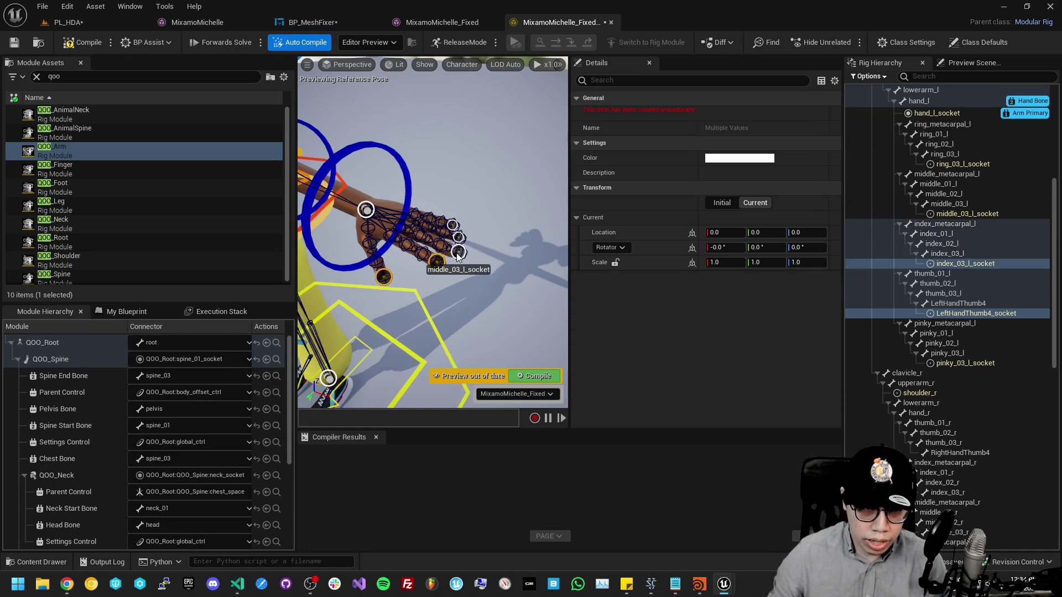
pyautogui.keyDown('ctrl'); pyautogui.click(458, 254); pyautogui.keyUp('ctrl')
pyautogui.keyDown('ctrl'); pyautogui.click(459, 238); pyautogui.keyUp('ctrl')
pyautogui.keyDown('ctrl'); pyautogui.click(453, 225); pyautogui.keyUp('ctrl')
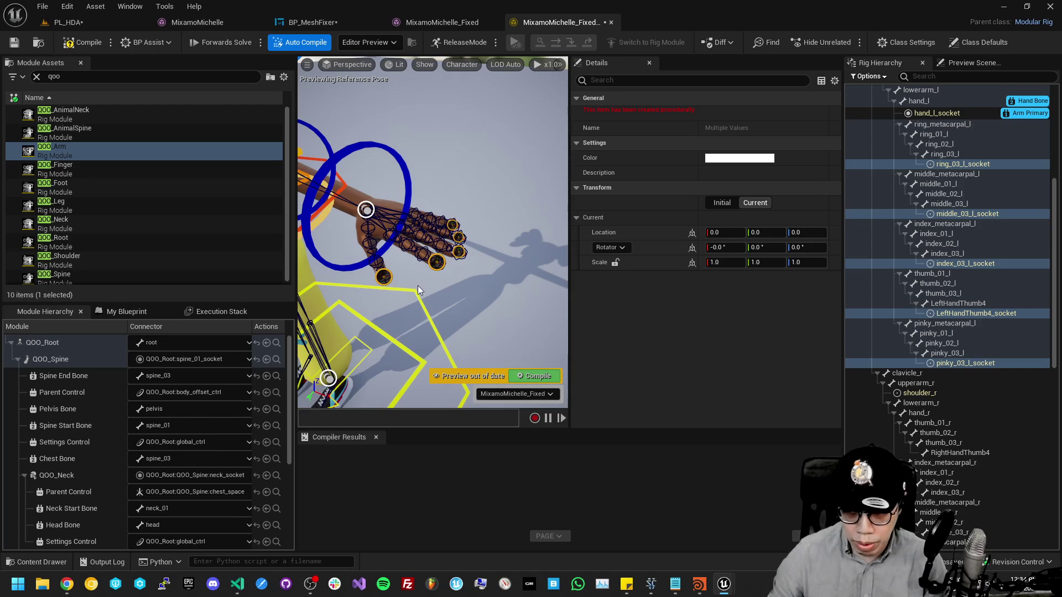
pyautogui.moveTo(82, 170); pyautogui.dragTo(385, 278)
# - Attach the QOO_Leg module to the left thigh socket at the hip
pyautogui.keyDown('alt'); pyautogui.moveTo(407, 319); pyautogui.dragTo(407, 320); pyautogui.keyUp('alt')
pyautogui.moveTo(407, 320); pyautogui.dragTo(403, 302, button='right')
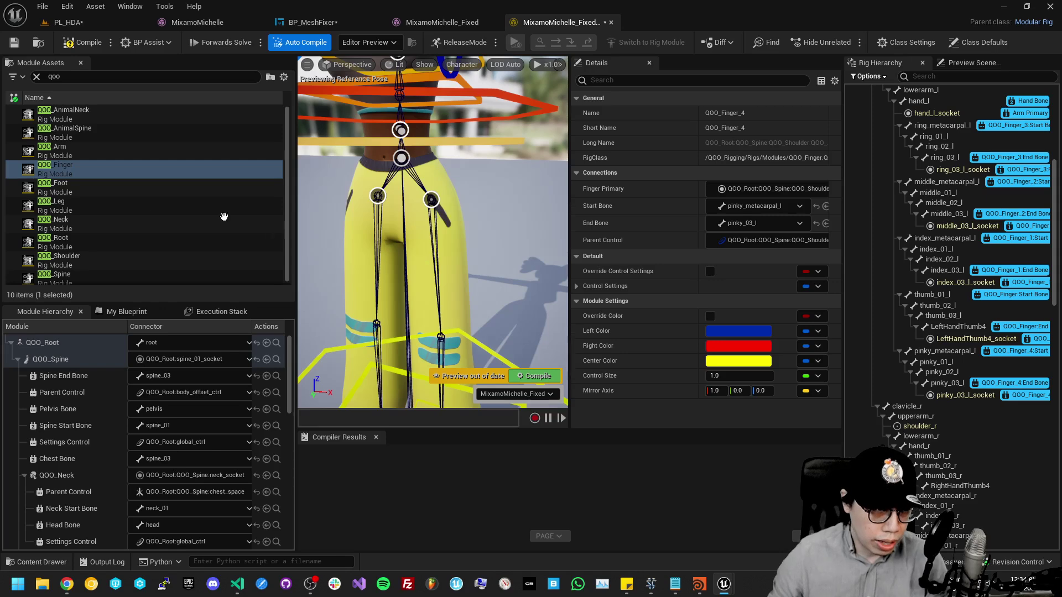
pyautogui.moveTo(76, 206); pyautogui.dragTo(481, 232)
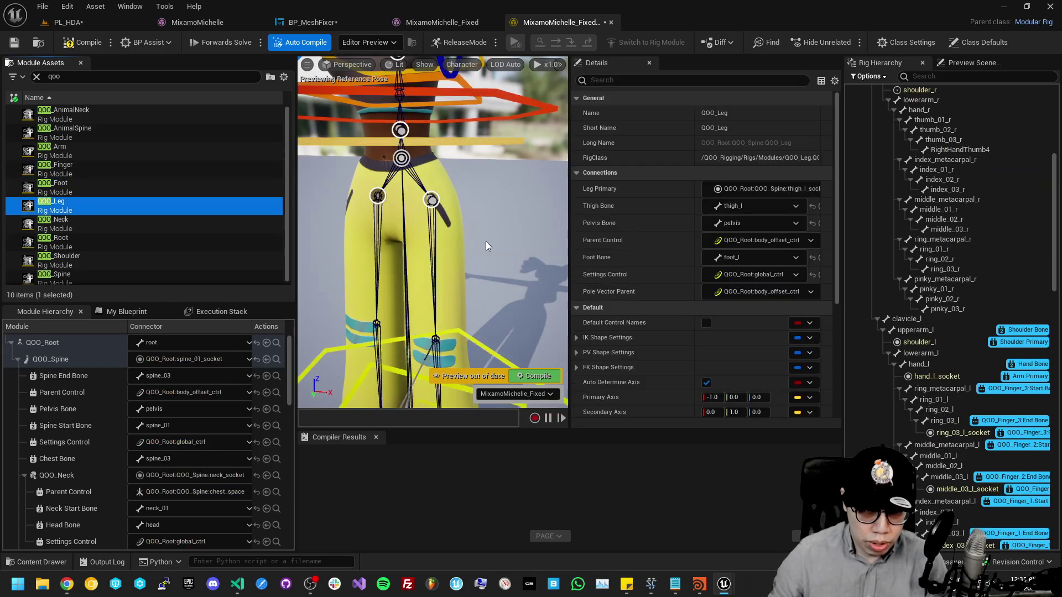
# - Attach the QOO_Foot module to the left foot's socket
pyautogui.scroll(-4, 487, 246)
pyautogui.moveTo(488, 246); pyautogui.dragTo(487, 303, button='right')
pyautogui.keyDown('alt'); pyautogui.moveTo(487, 303); pyautogui.dragTo(462, 338); pyautogui.keyUp('alt')
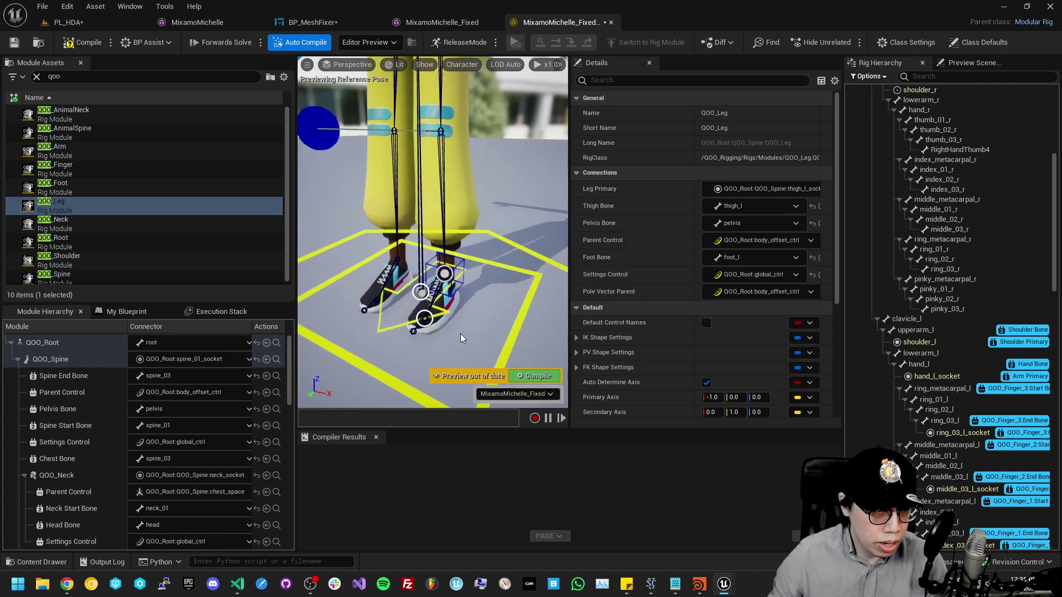
pyautogui.moveTo(58, 185); pyautogui.dragTo(425, 321)
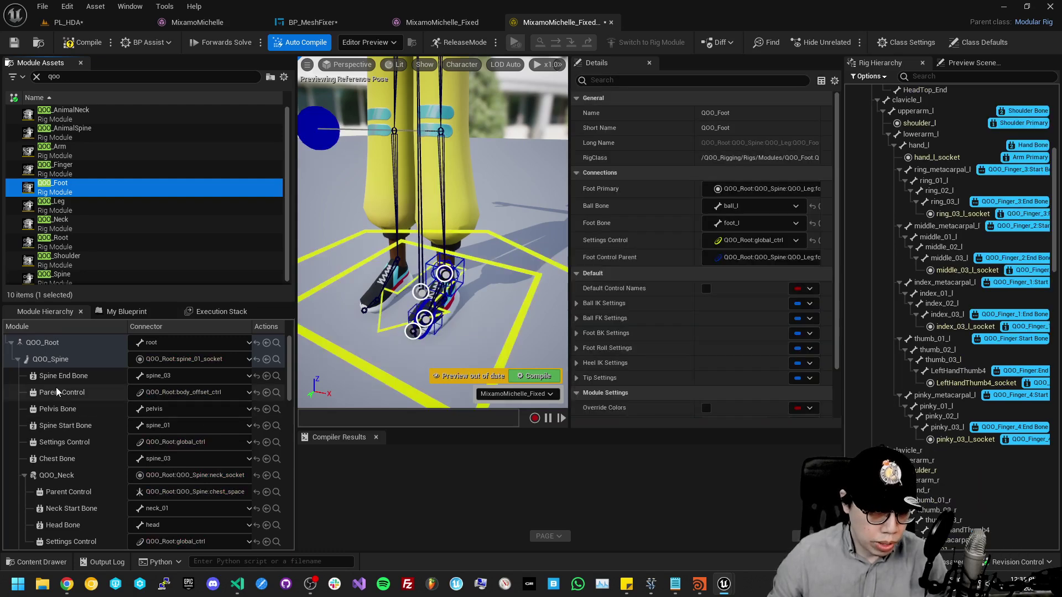
# - Rename the QOO_Shoulder module as Shoulder_l and the QOO_Arm module beneath it as Arm_l
pyautogui.scroll(-1, 56, 391)
pyautogui.click(60, 441)
pyautogui.scroll(-4, 67, 420)
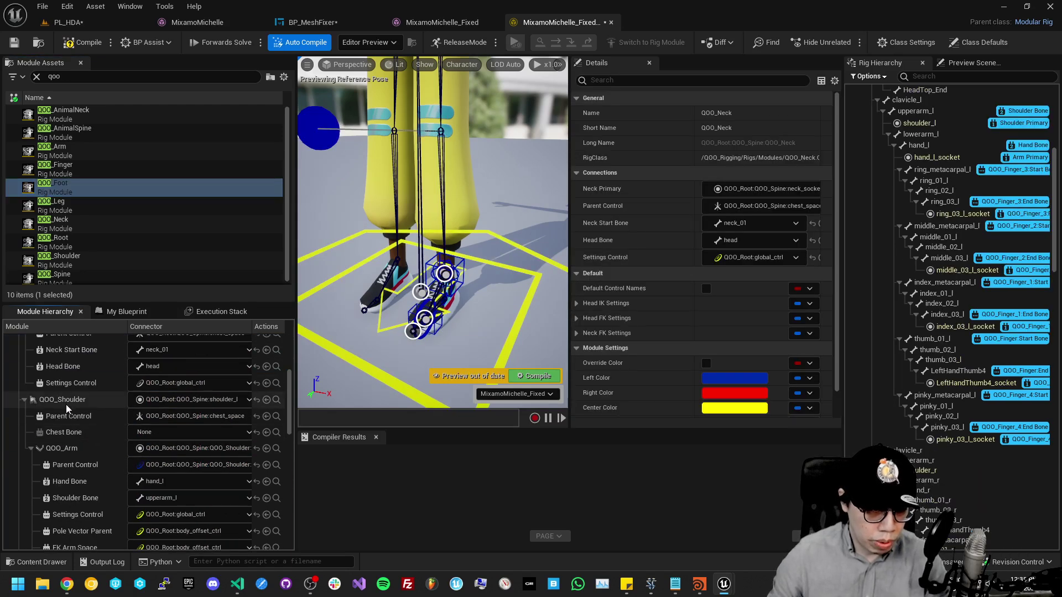
pyautogui.click(66, 402)
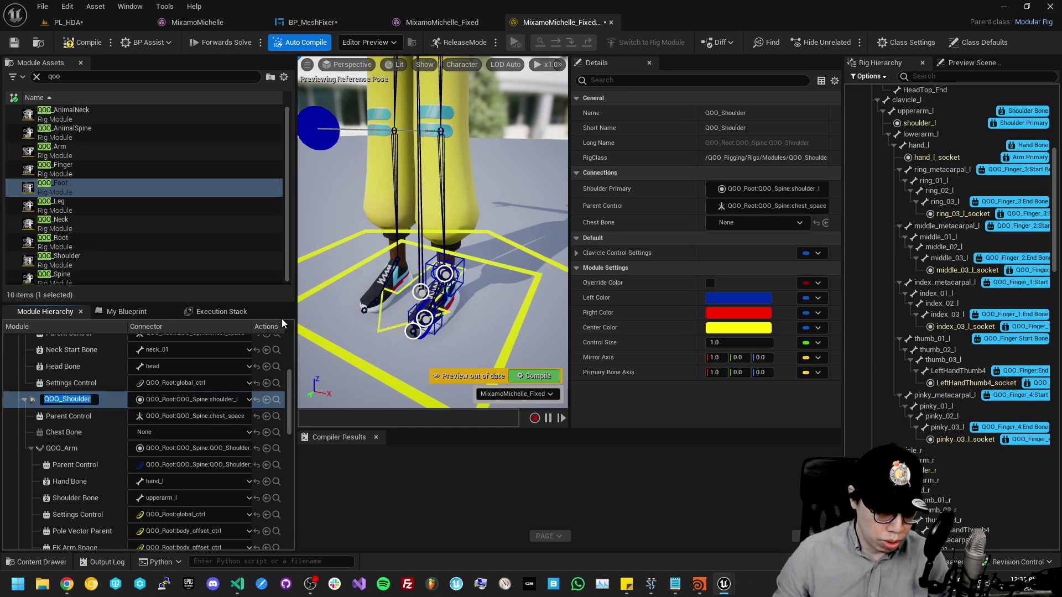
pyautogui.press('Return')
pyautogui.doubleClick(79, 448)
pyautogui.write('Arm')
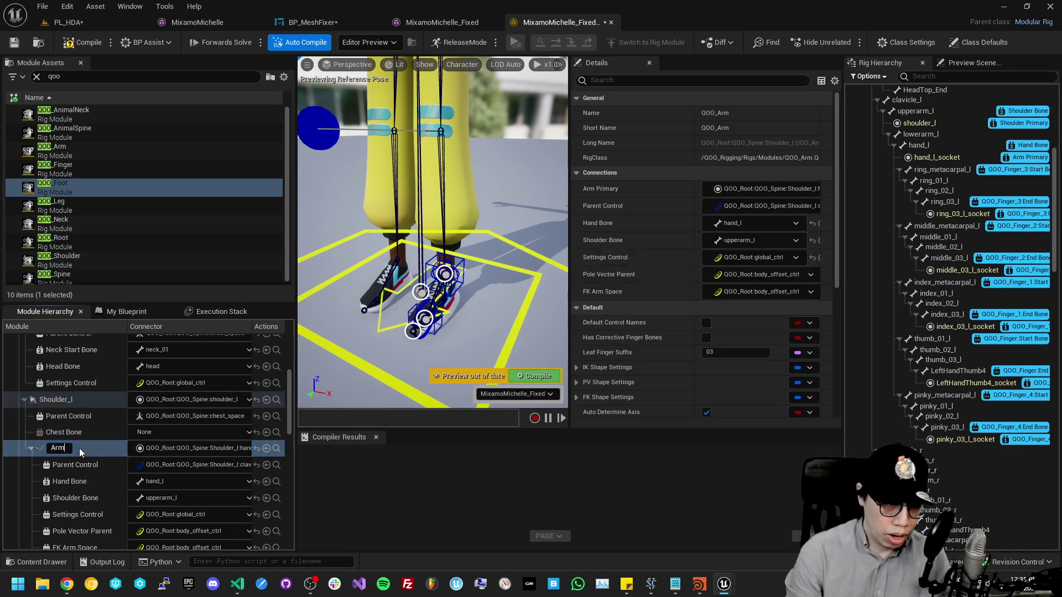
pyautogui.write('_l')
pyautogui.press('Return')
# - Rename the thumb's QOO_Finger module as Thumb_l and set its End Bone connector to thumb_03_l
pyautogui.scroll(-5, 83, 442)
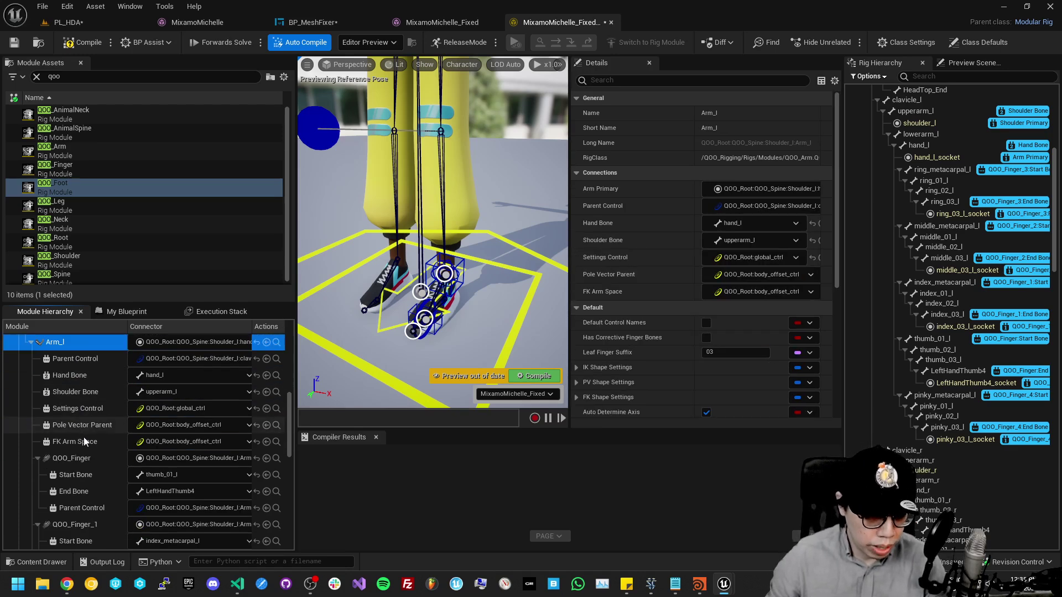
pyautogui.click(82, 458)
pyautogui.press('F2')
pyautogui.write('Thu')
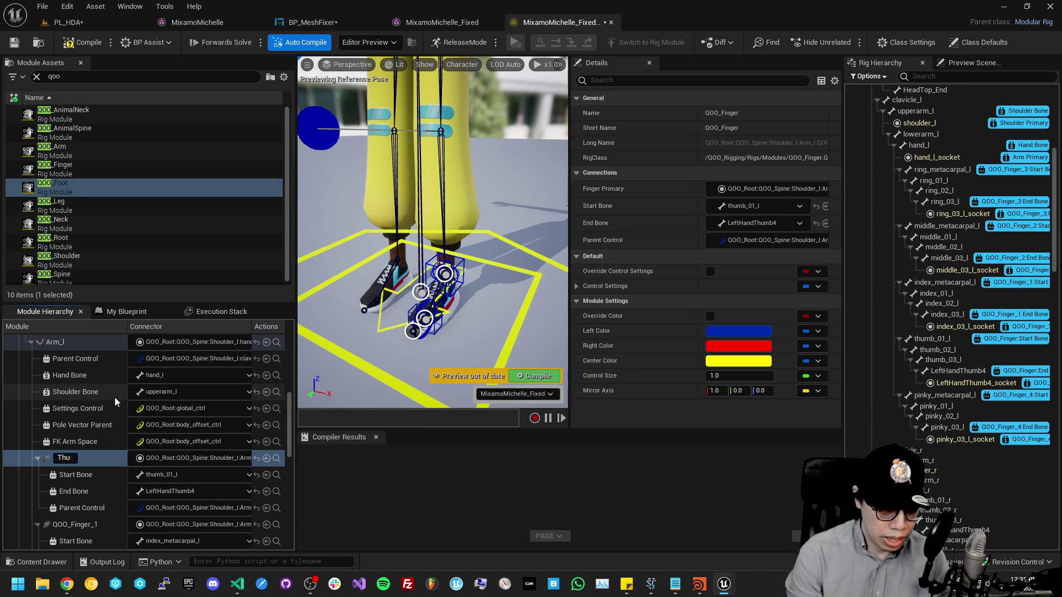
pyautogui.write('mb_l')
pyautogui.press('Return')
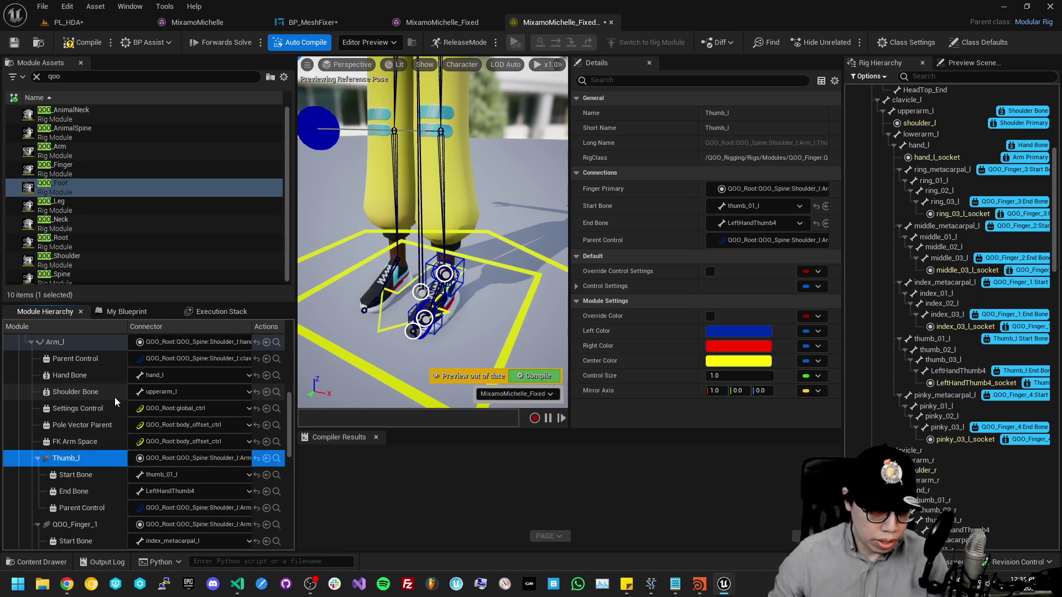
pyautogui.click(204, 494)
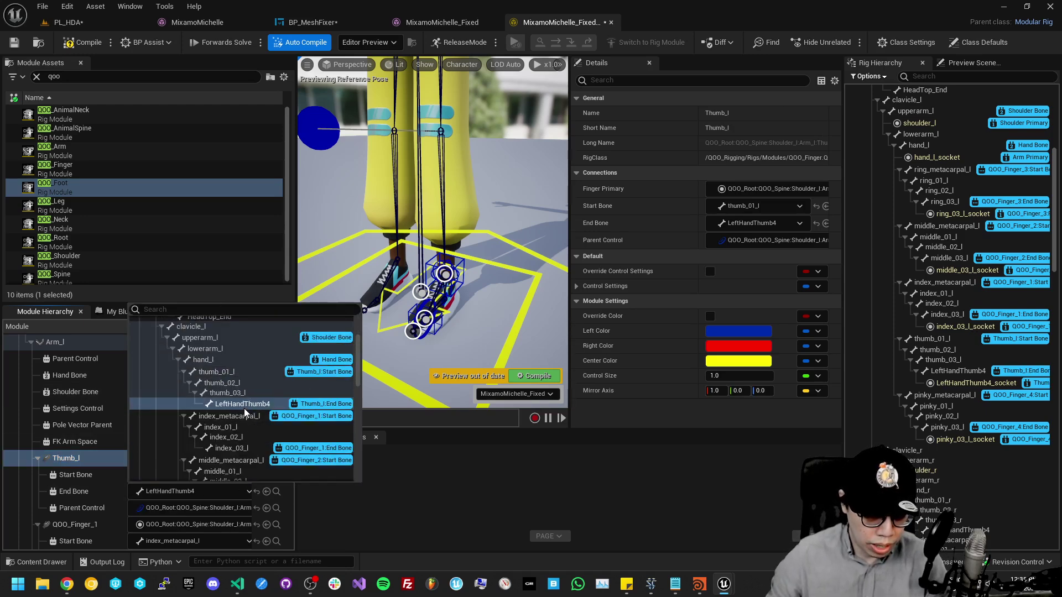
pyautogui.click(241, 393)
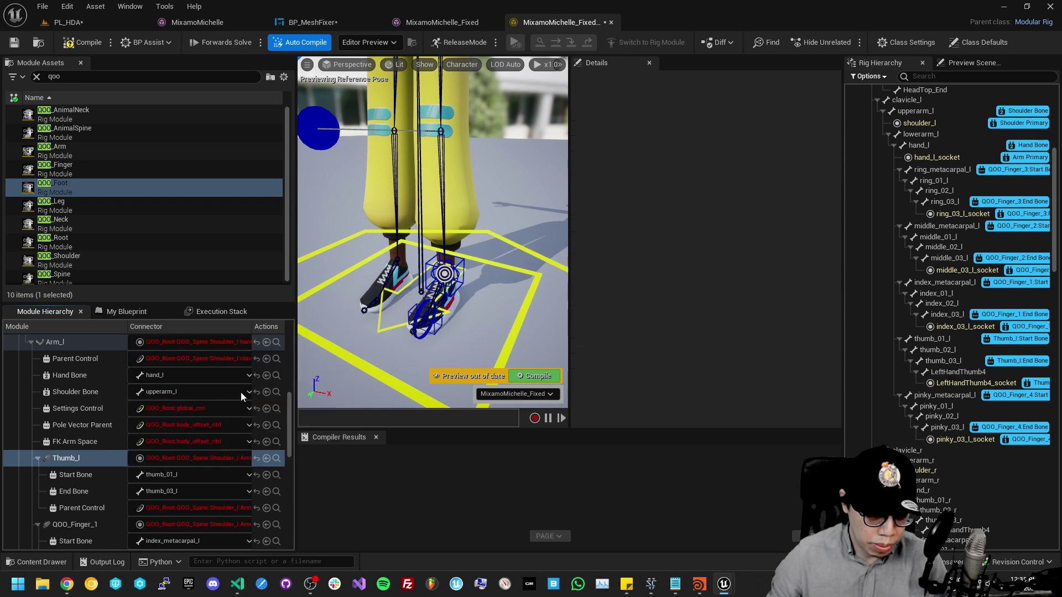
# - Rename the QOO_Finger_1 module as Index_l and the QOO_Finger_2 module as Middle_l
pyautogui.scroll(-5, 146, 496)
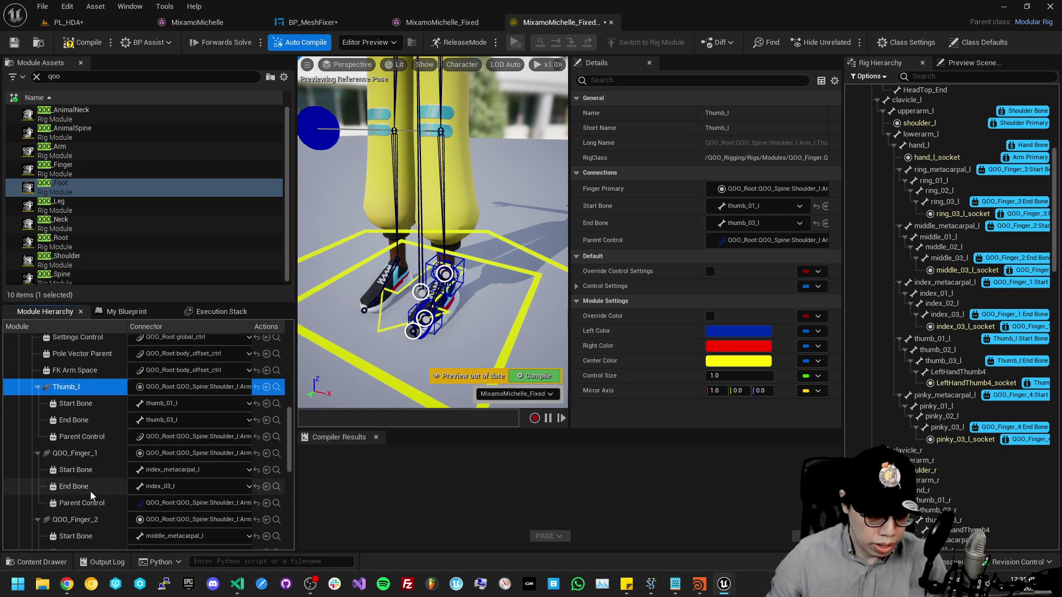
pyautogui.click(80, 382)
pyautogui.click(80, 381)
pyautogui.write('Index_l')
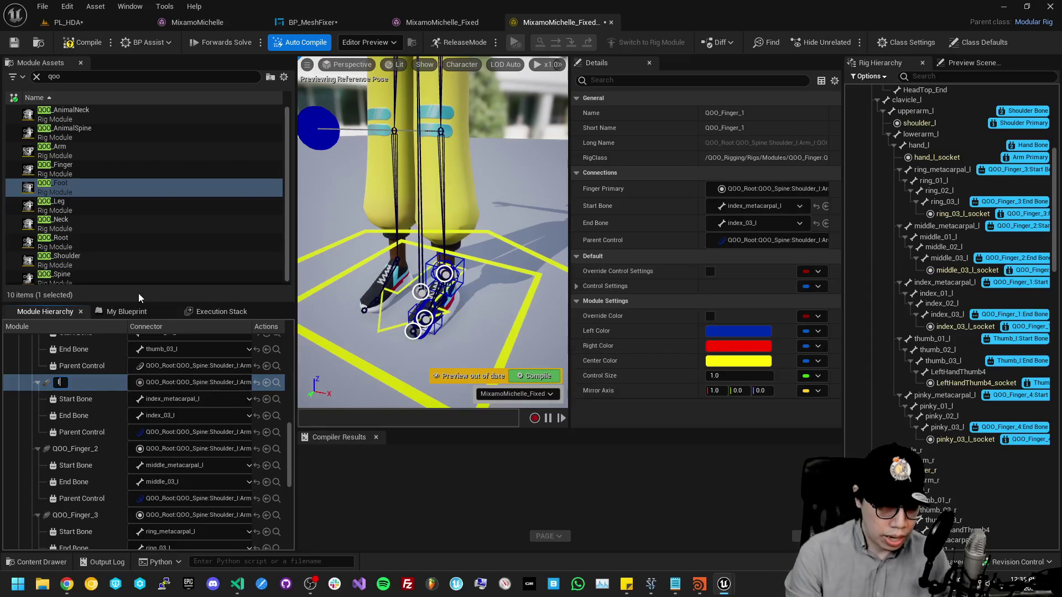
pyautogui.press('Return')
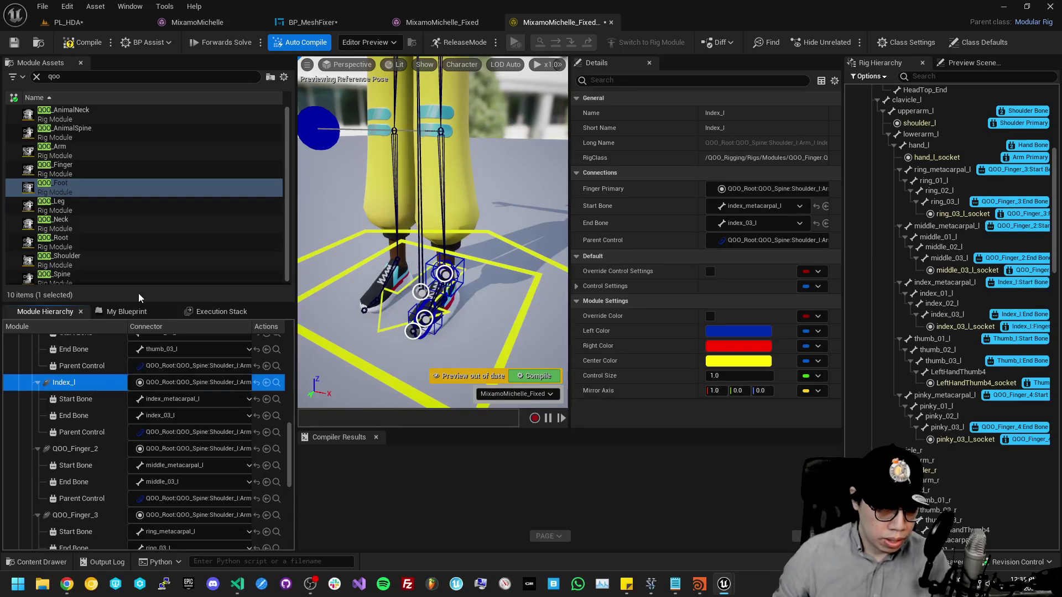
pyautogui.doubleClick(79, 448)
pyautogui.write('Middle_l')
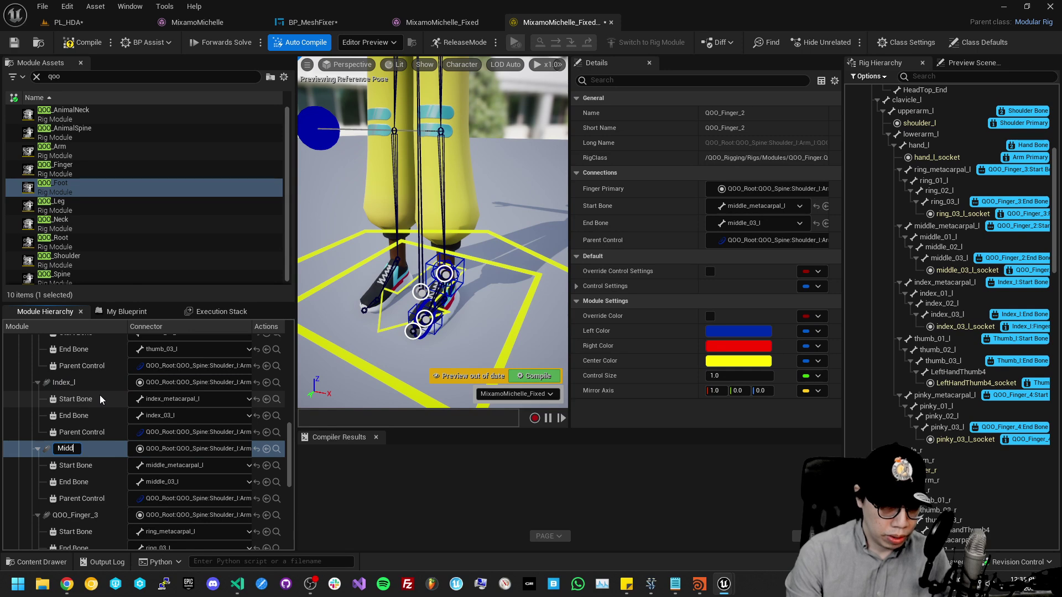
pyautogui.press('Return')
# - Rename the QOO_Finger_3 module as Ring_l and the QOO_Finger_4 module as Pinky_l
pyautogui.click(75, 518)
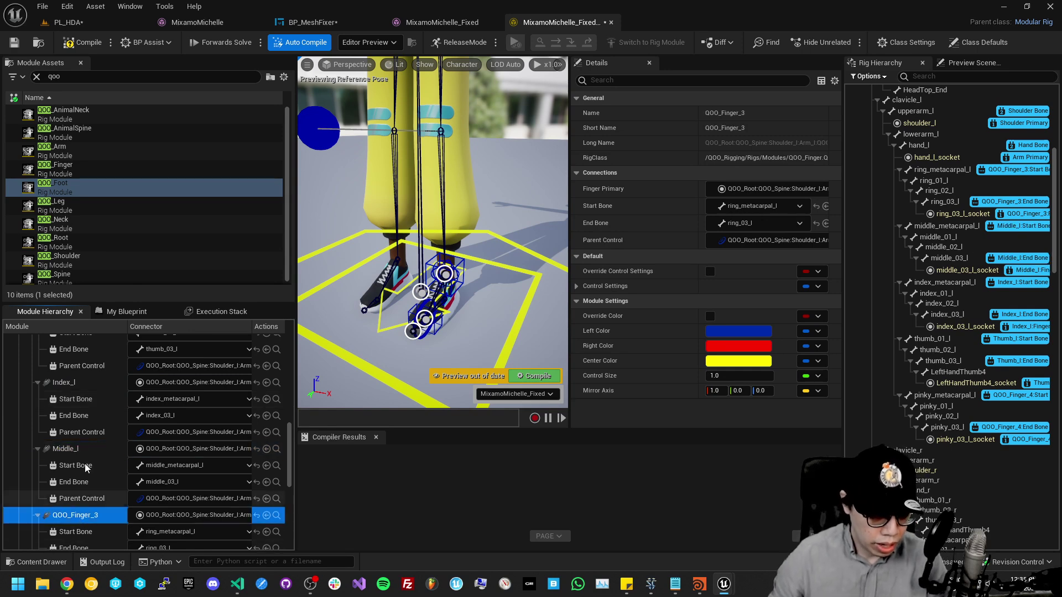
pyautogui.press('F2')
pyautogui.write('Ring_l')
pyautogui.press('Return')
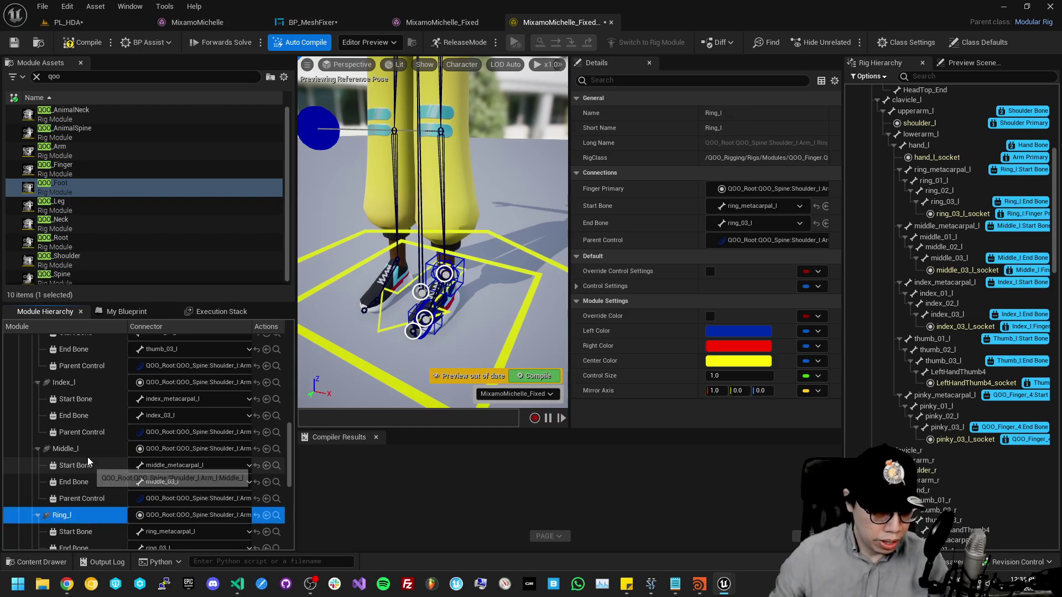
pyautogui.scroll(-3, 86, 459)
pyautogui.click(71, 491)
pyautogui.press('F2')
pyautogui.write('Pinky_l')
pyautogui.press('Return')
# - Rename the QOO_Leg module as Leg_l
pyautogui.scroll(-3, 57, 426)
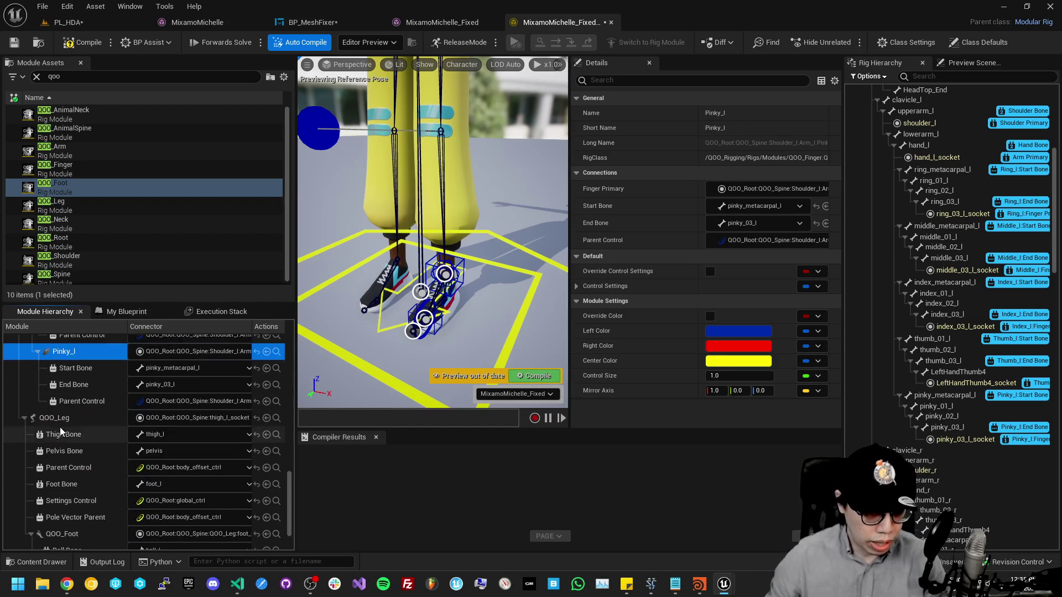
pyautogui.click(58, 418)
pyautogui.press('F2')
pyautogui.write('Leg_l')
pyautogui.press('Return')
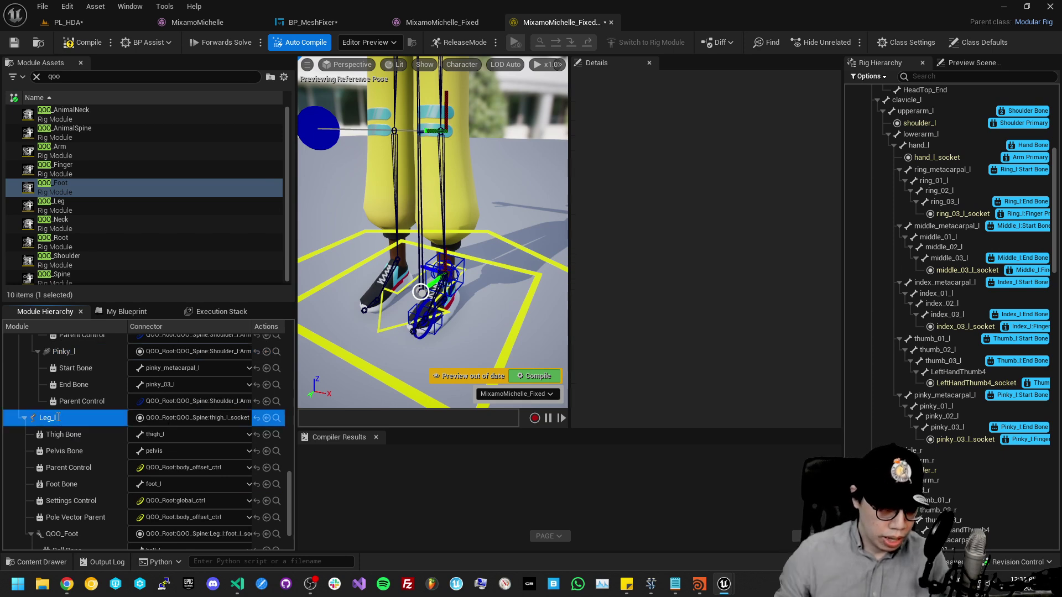